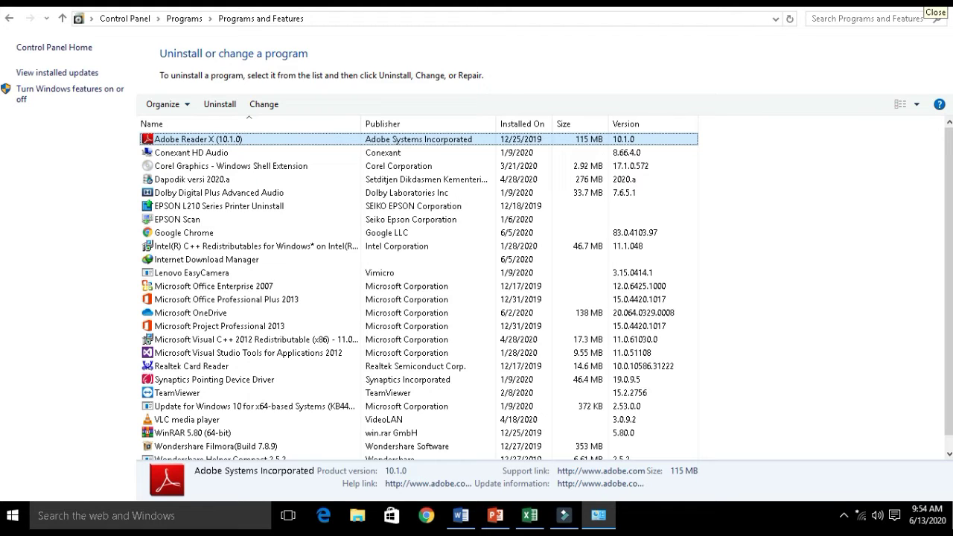
- Close the Programs and Features window and refresh the desktop
click(929, 4)
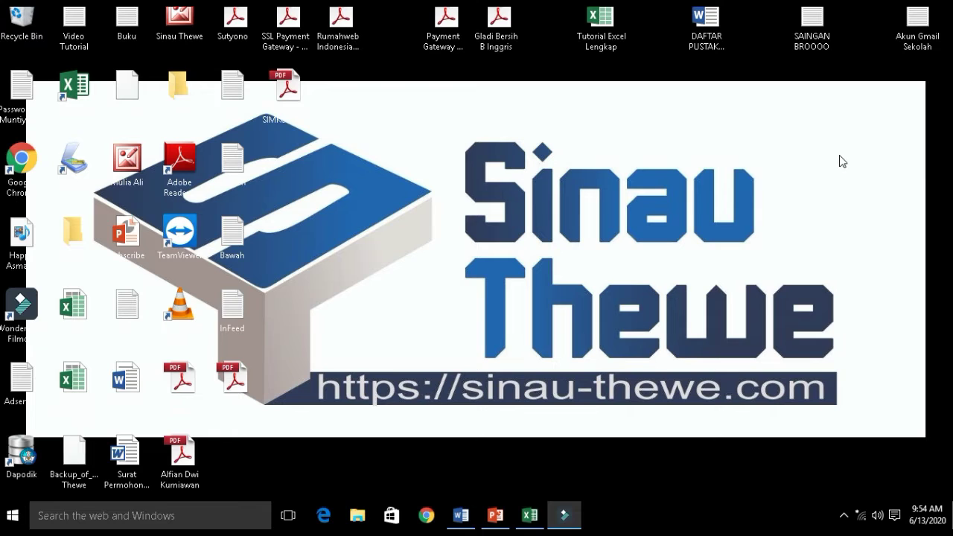
right_click(578, 236)
click(596, 275)
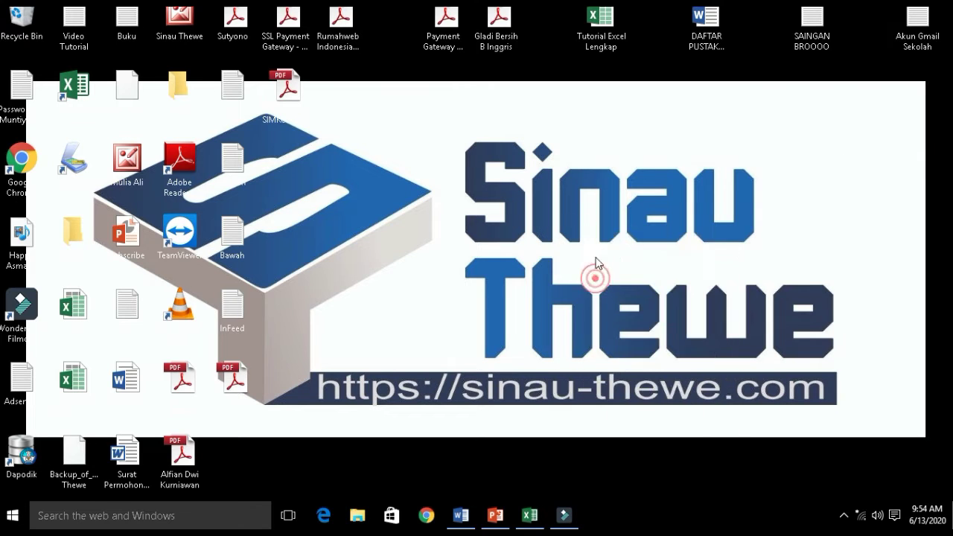
right_click(592, 243)
click(607, 277)
- Switch to the RPP document in Word and look through its heading and pages from start to end
click(460, 515)
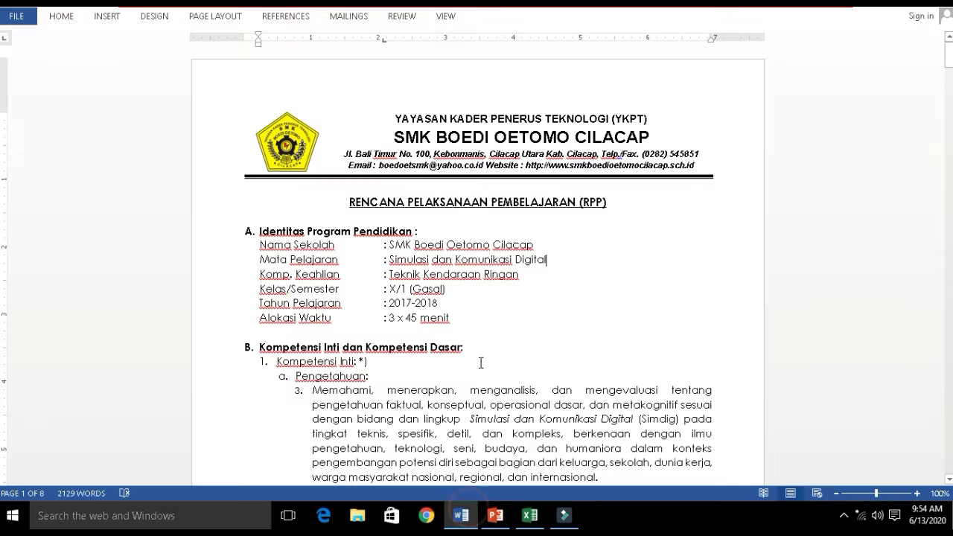
click(493, 303)
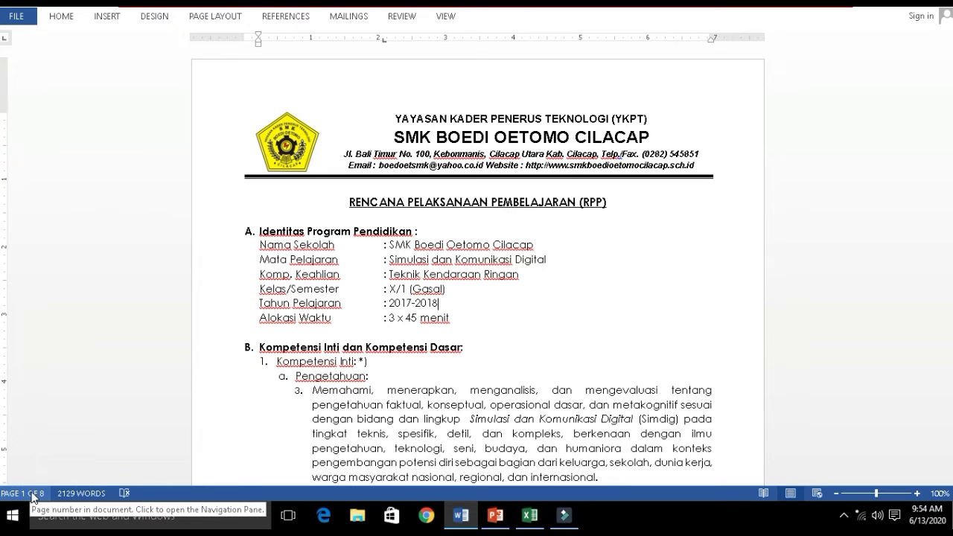
click(361, 333)
drag(351, 206, 549, 196)
click(475, 231)
click(445, 218)
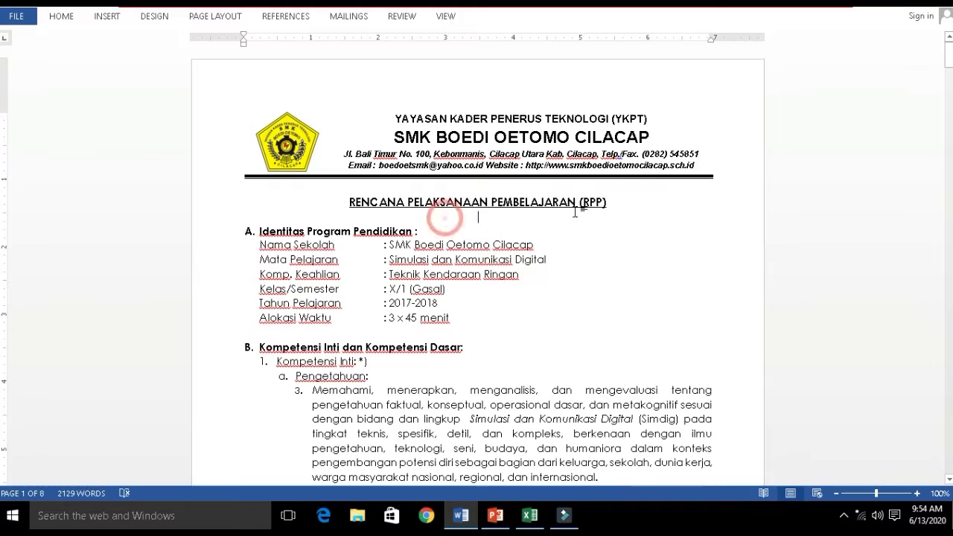
click(605, 218)
drag(950, 65, 949, 439)
drag(2, 454, 947, 61)
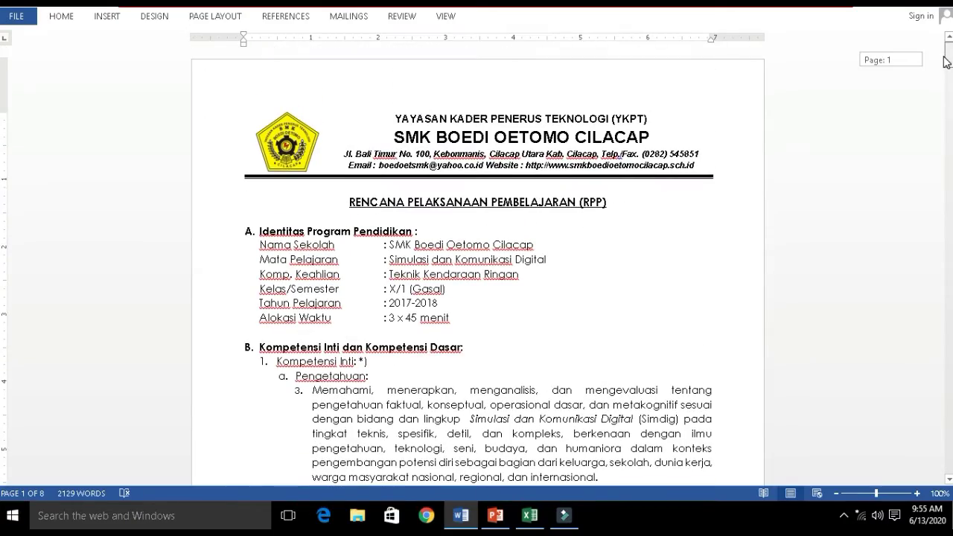
scroll(638, 264, down, 1)
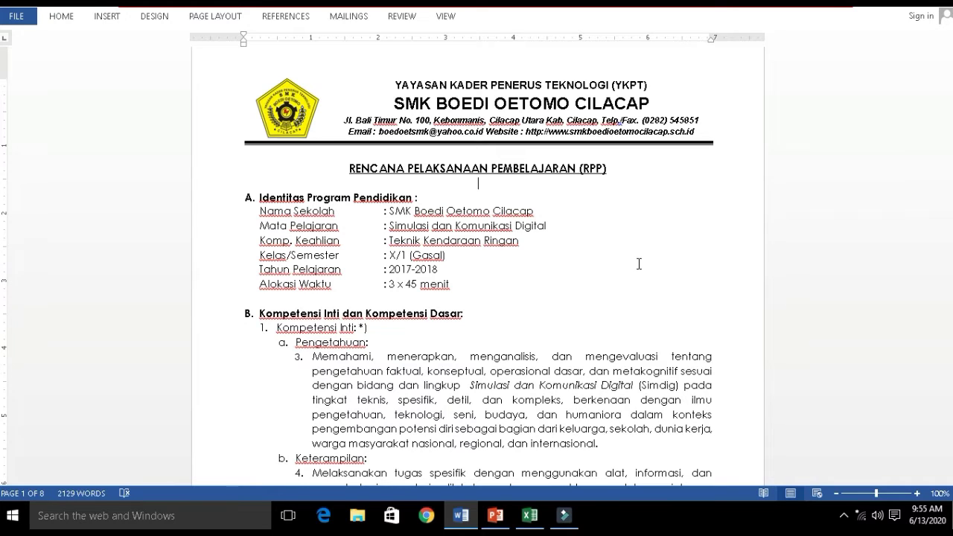
click(500, 298)
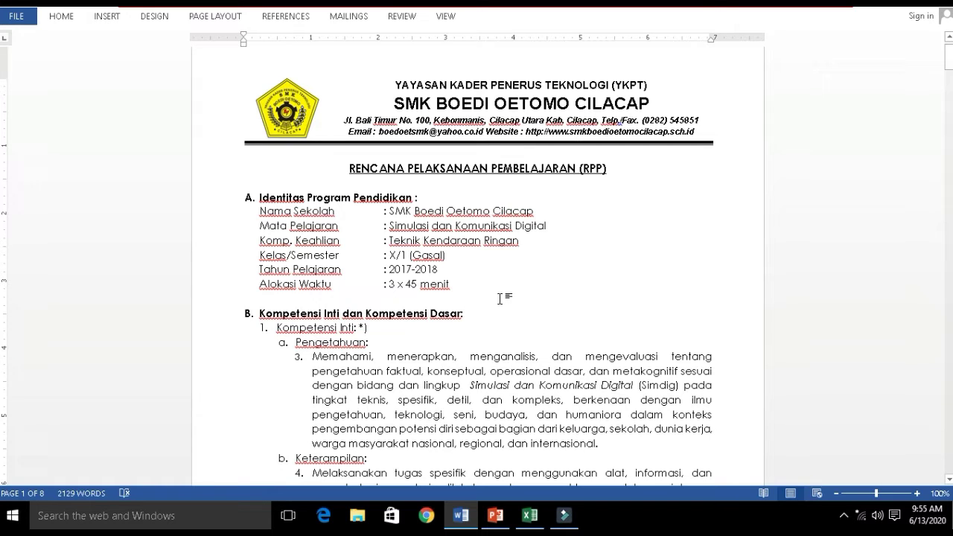
click(431, 188)
- Start saving a copy of the document on the computer in its current folder, with PDF as the file type
click(18, 16)
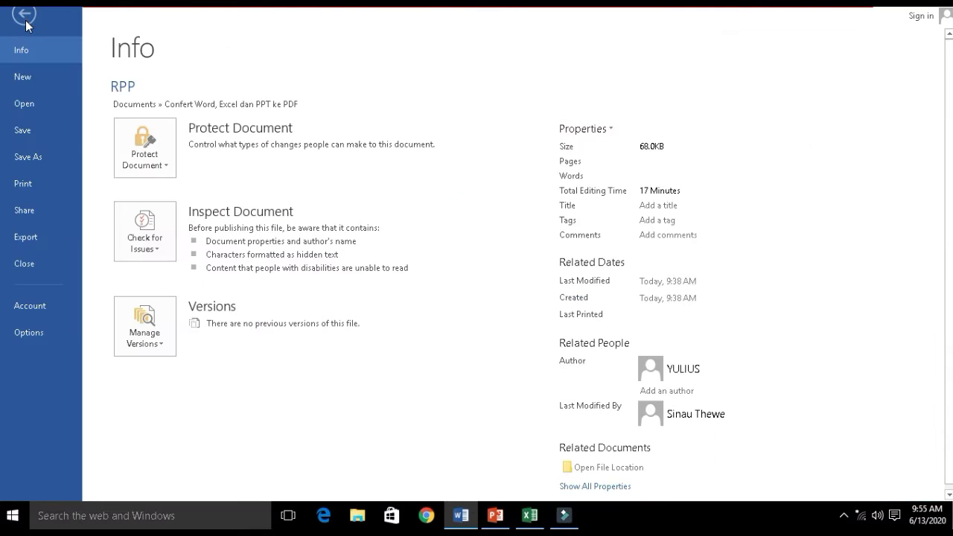
click(29, 157)
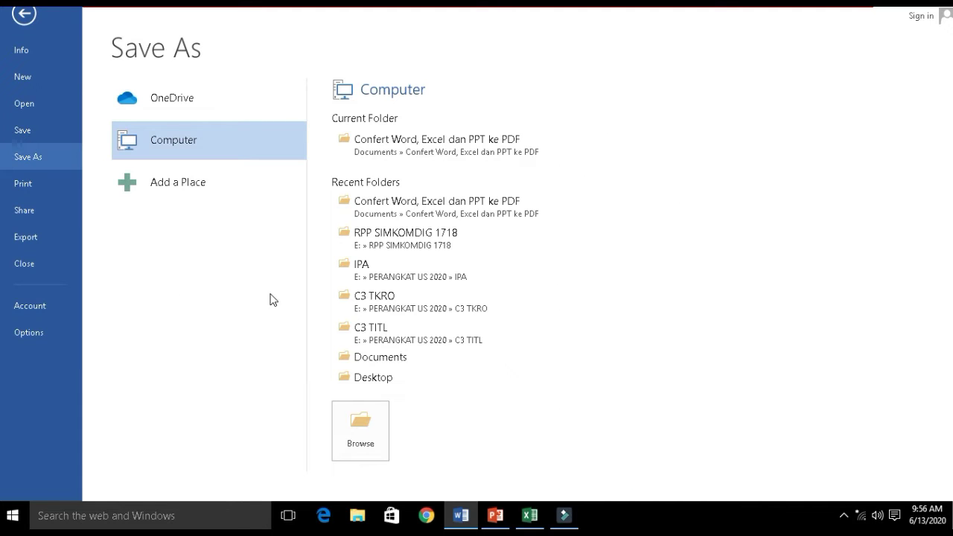
click(359, 433)
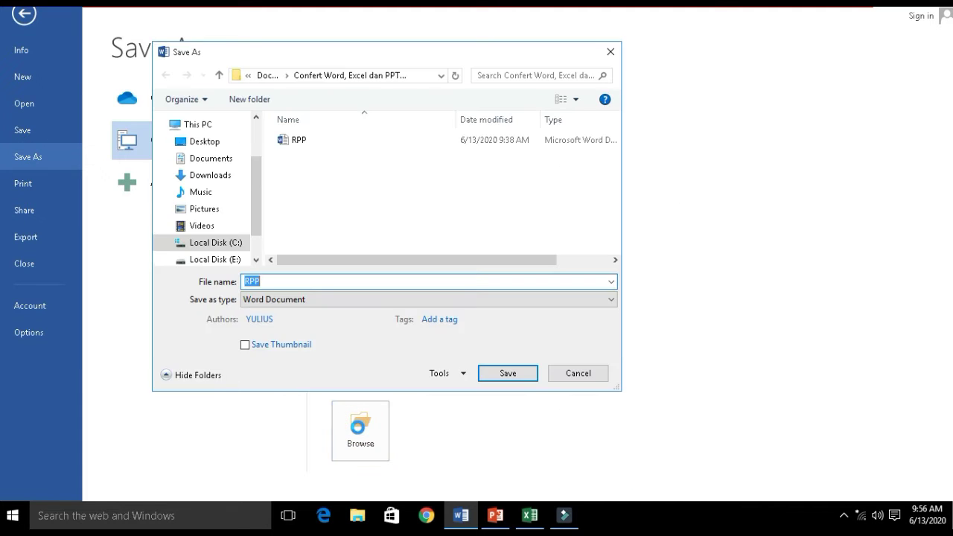
click(202, 302)
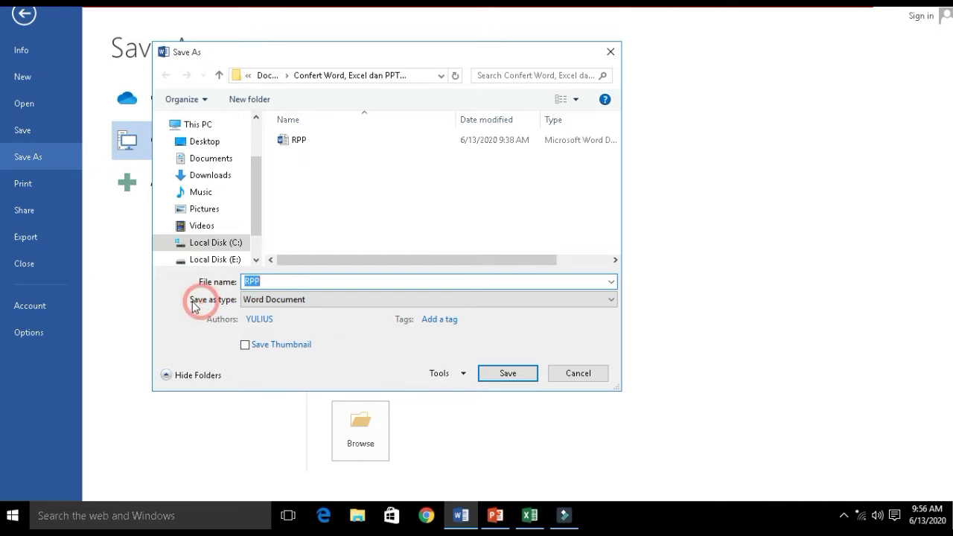
click(260, 300)
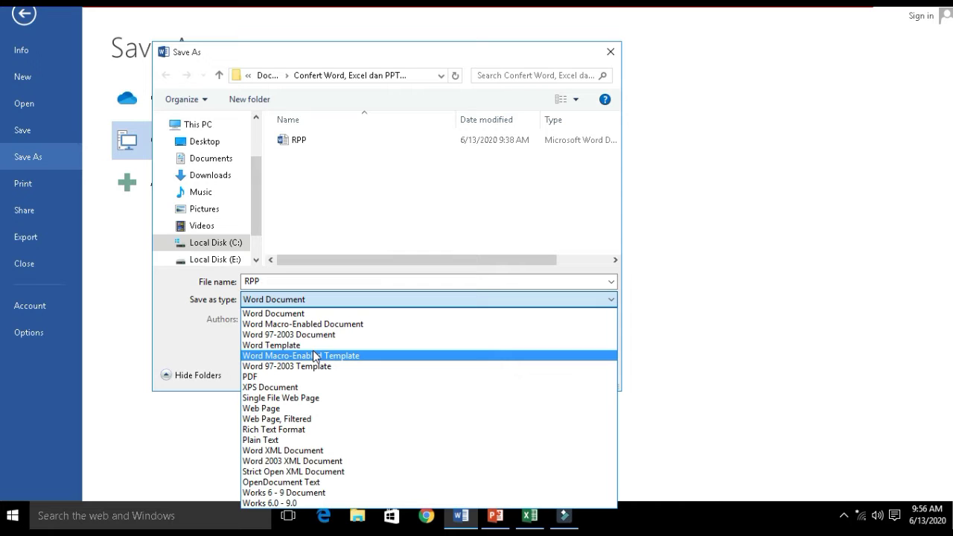
click(273, 378)
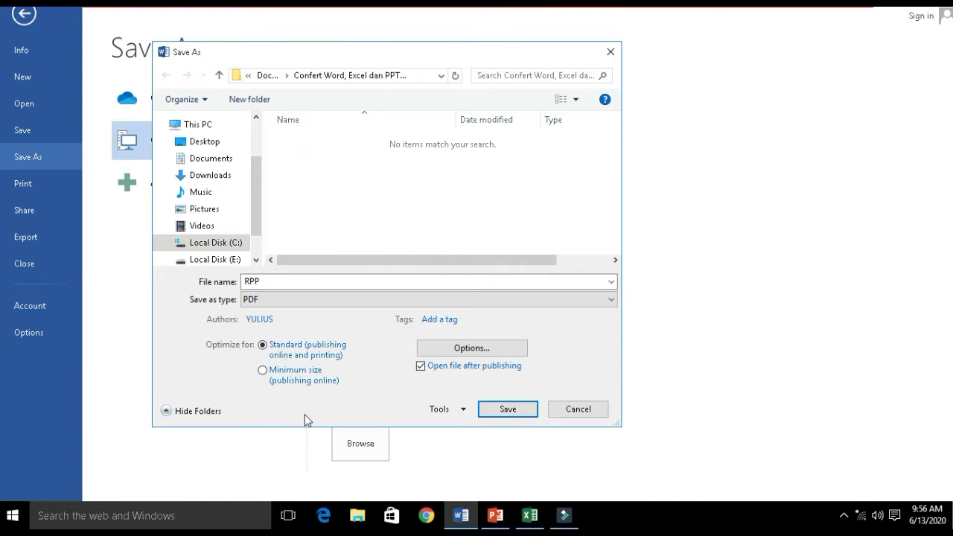
- Name the copy "RPP PDF" and save it
double_click(274, 280)
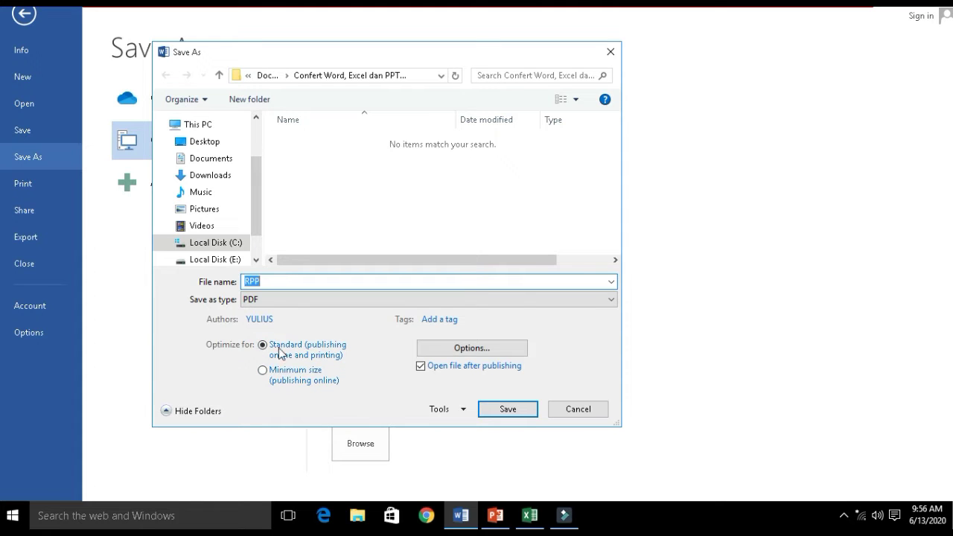
click(321, 281)
text(Pdf)
key(BackSpace)
key(BackSpace)
text(DF)
click(508, 410)
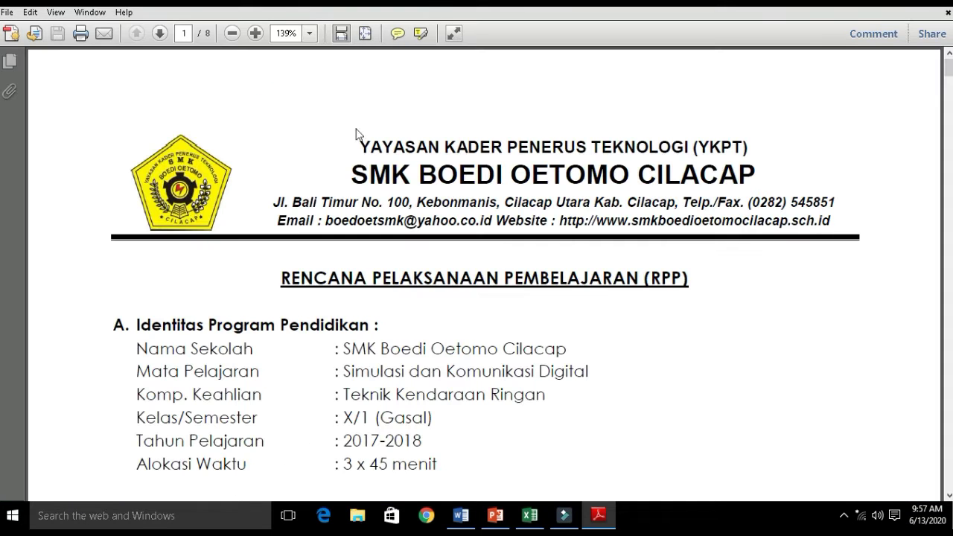
- View the exported PDF at 100% zoom, look through its pages and close it
click(312, 39)
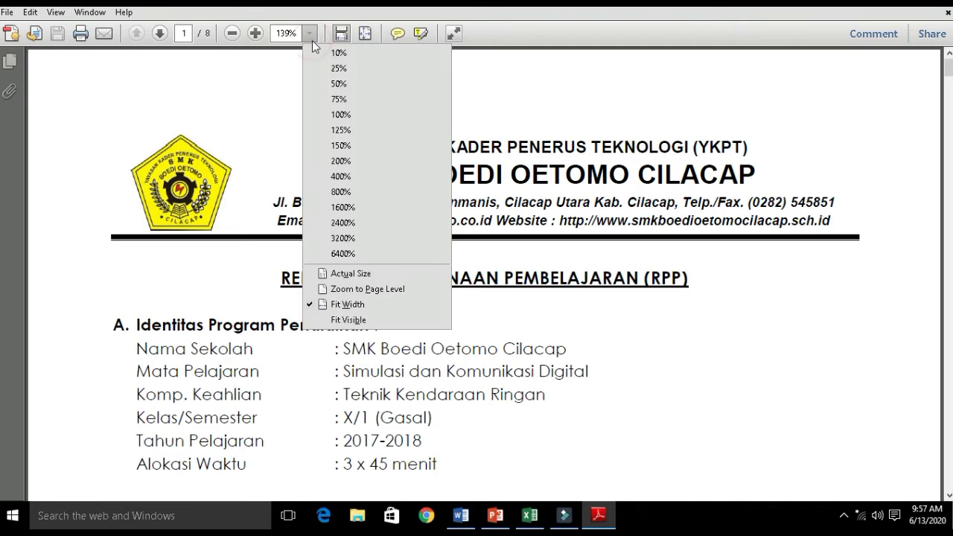
click(495, 145)
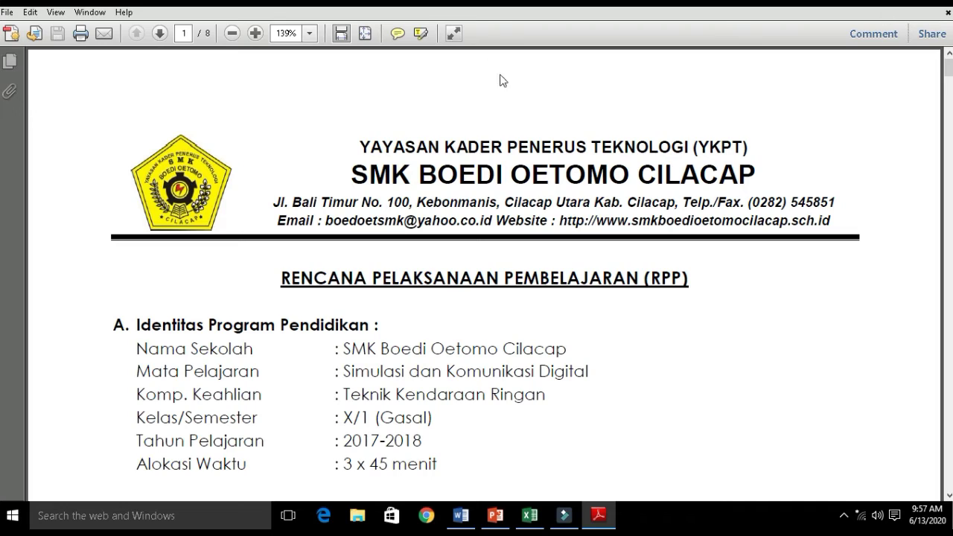
click(309, 35)
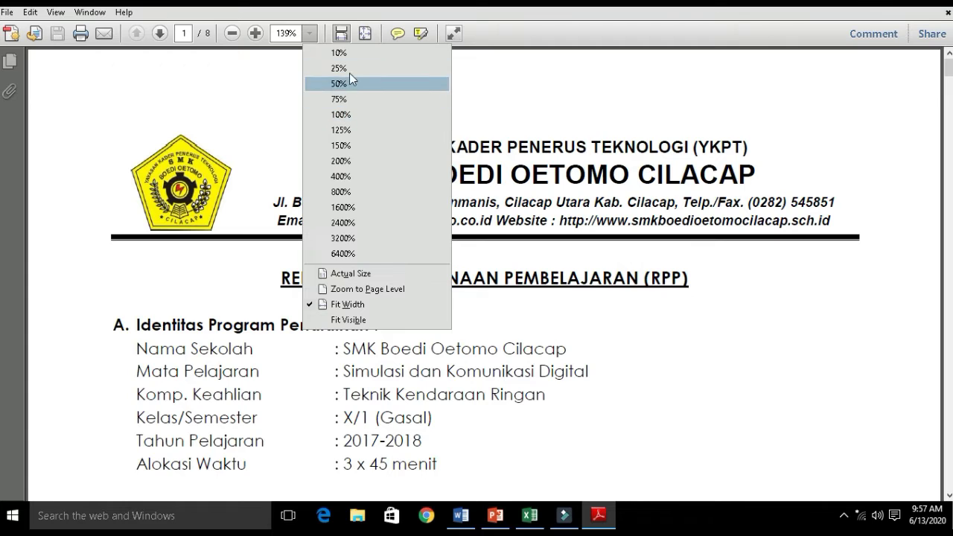
click(487, 204)
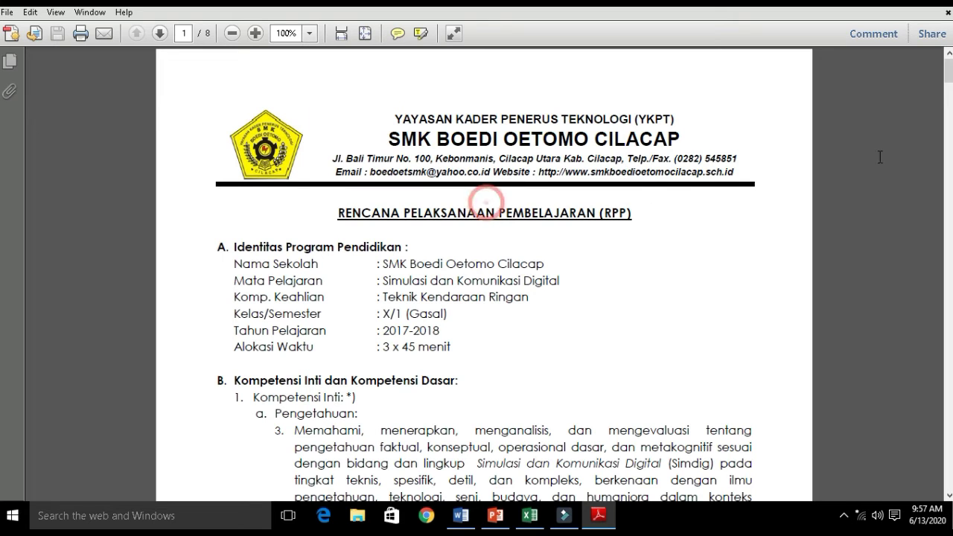
drag(948, 75, 949, 168)
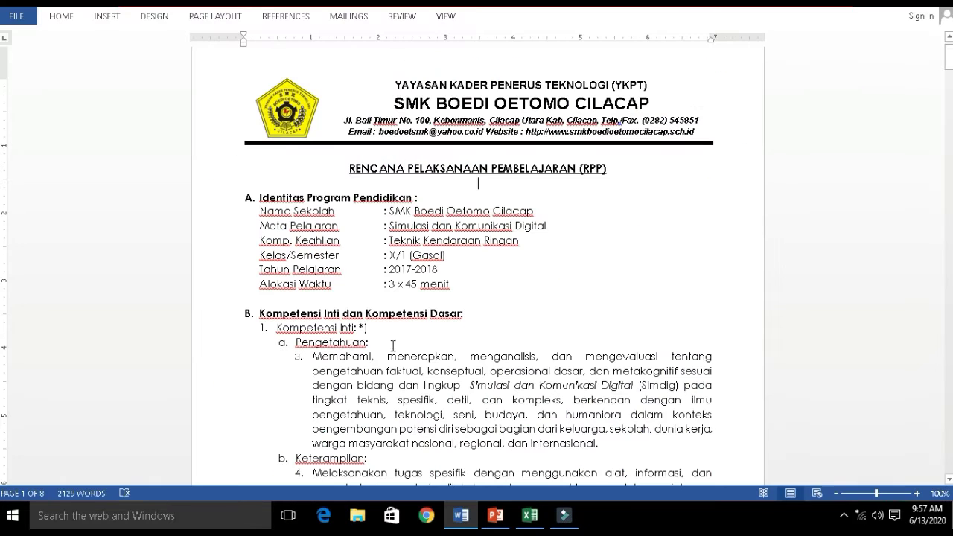
- Open the "Confert Word, Excel dan PPT ke PDF" folder inside Documents in File Explorer
click(357, 515)
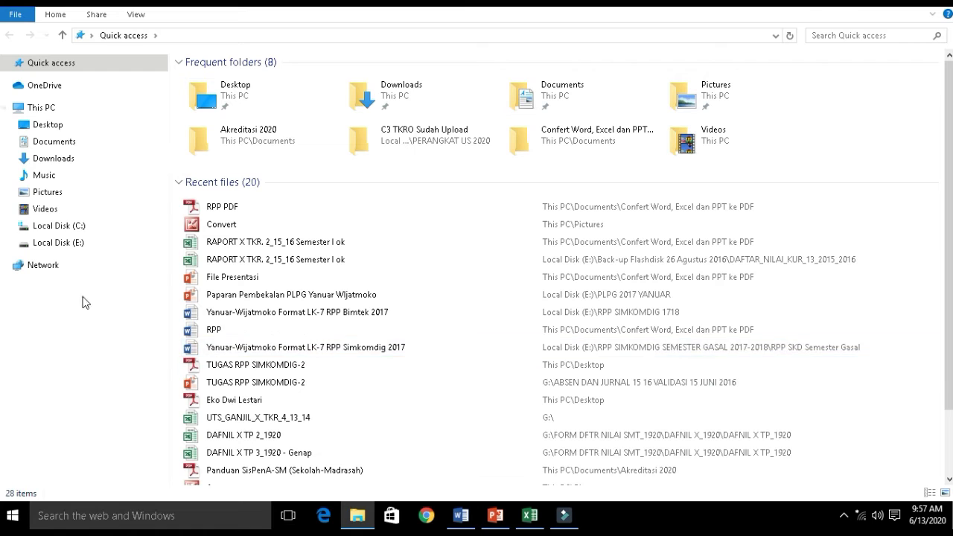
click(53, 141)
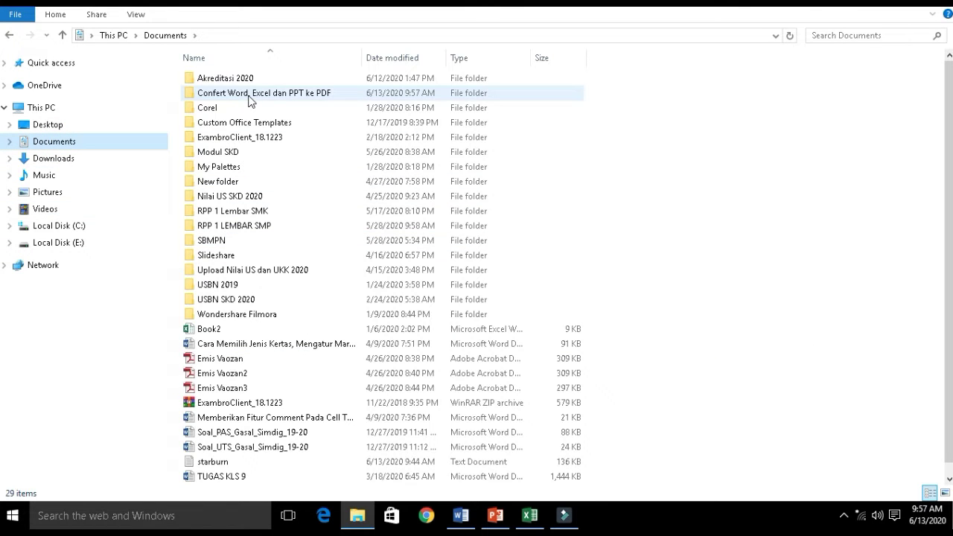
click(224, 99)
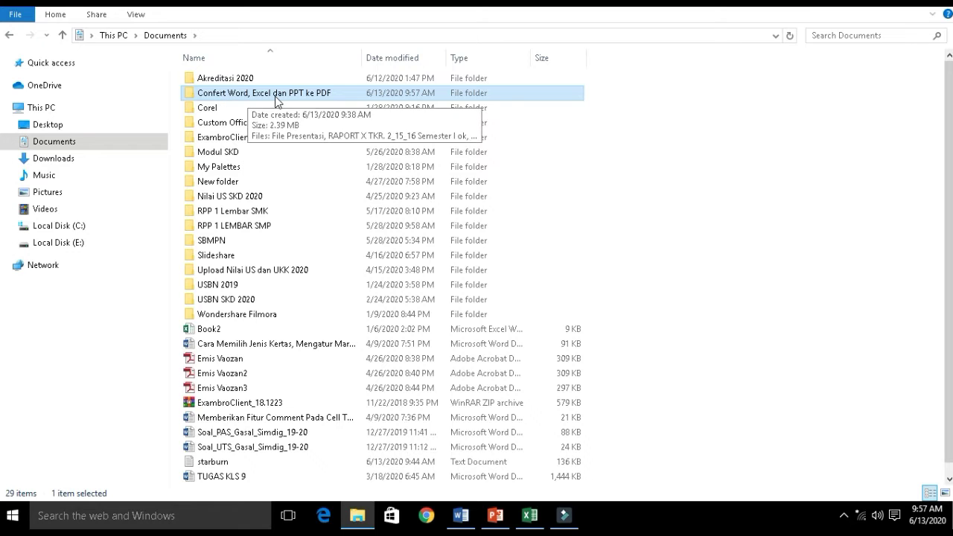
double_click(284, 100)
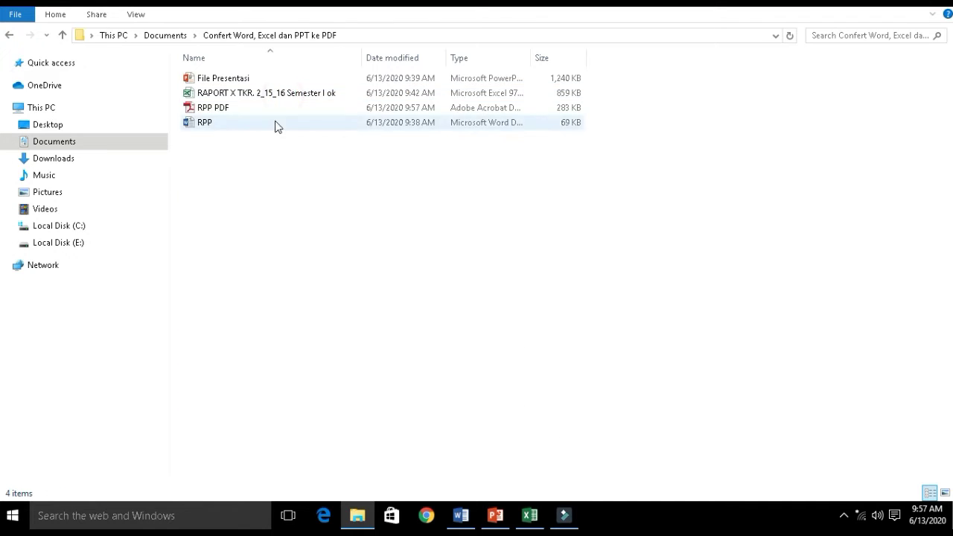
- Widen the Type column and compare the file types of the Word document RPP and the exported RPP PDF
click(228, 80)
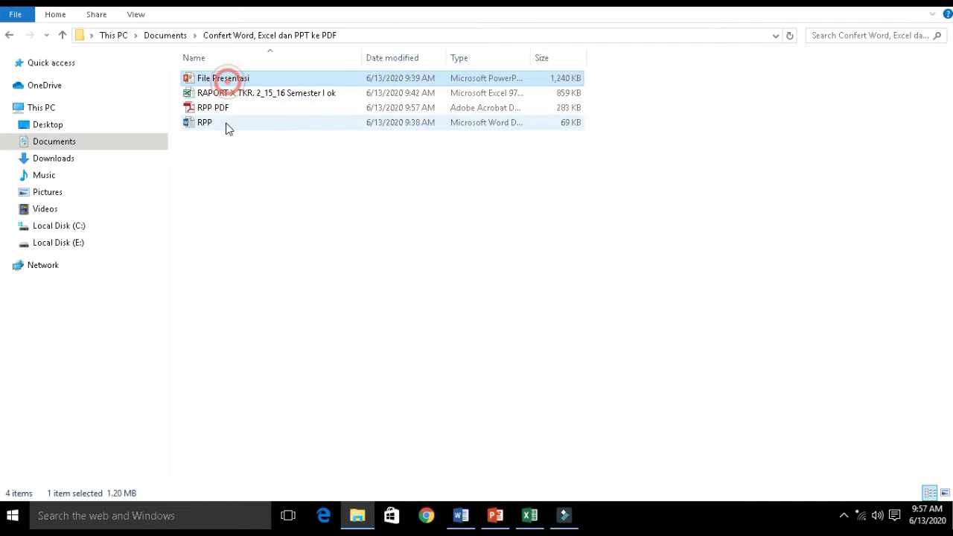
click(210, 124)
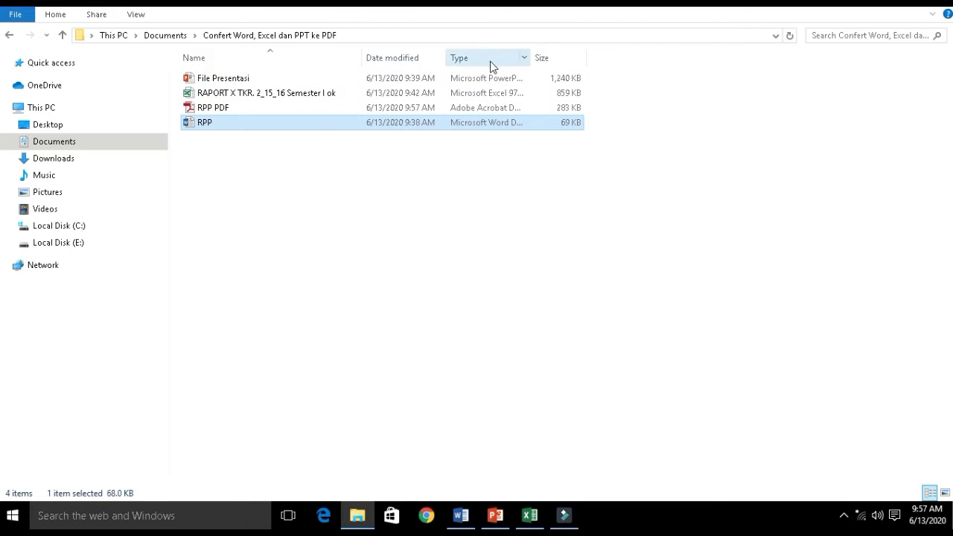
drag(530, 62, 603, 63)
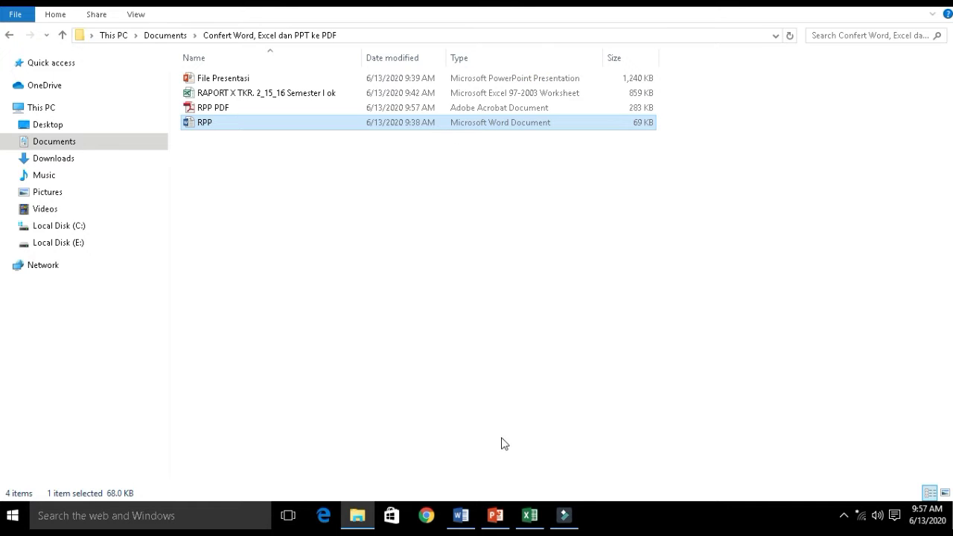
click(460, 515)
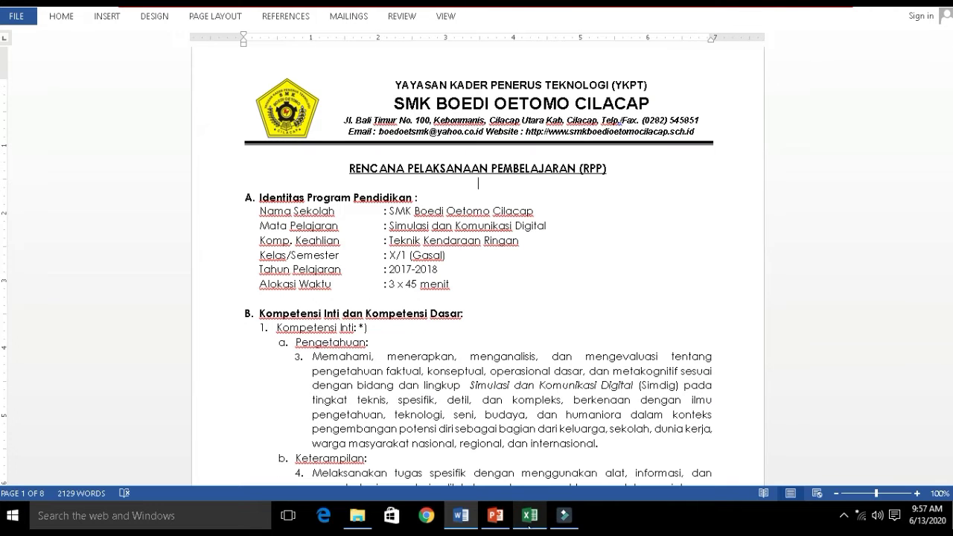
click(371, 521)
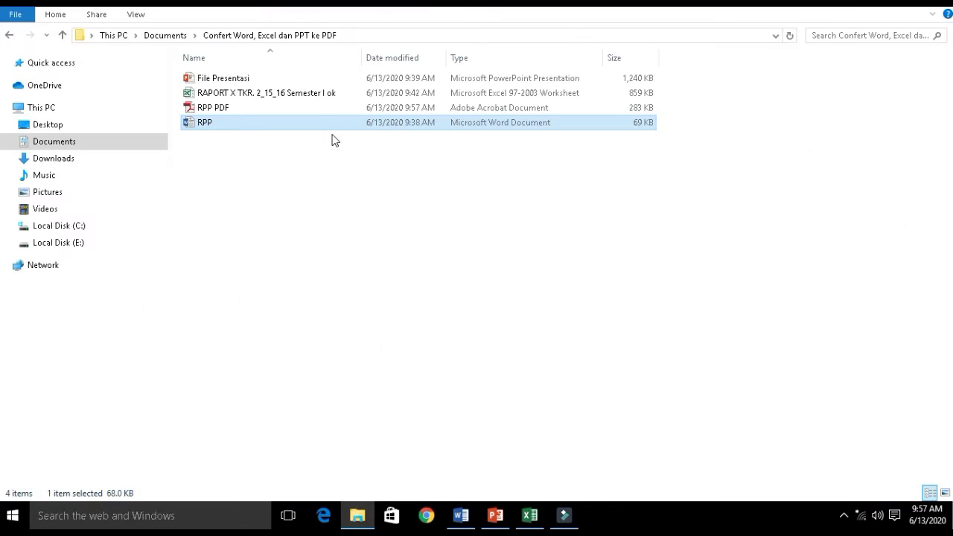
click(314, 107)
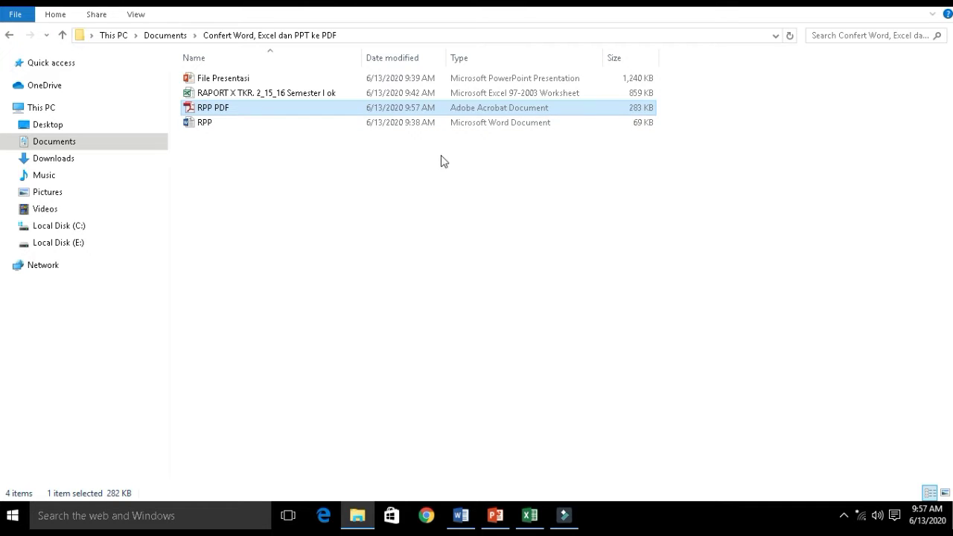
- Open RPP PDF from the folder, set its zoom to 100% and read through the first page
double_click(200, 104)
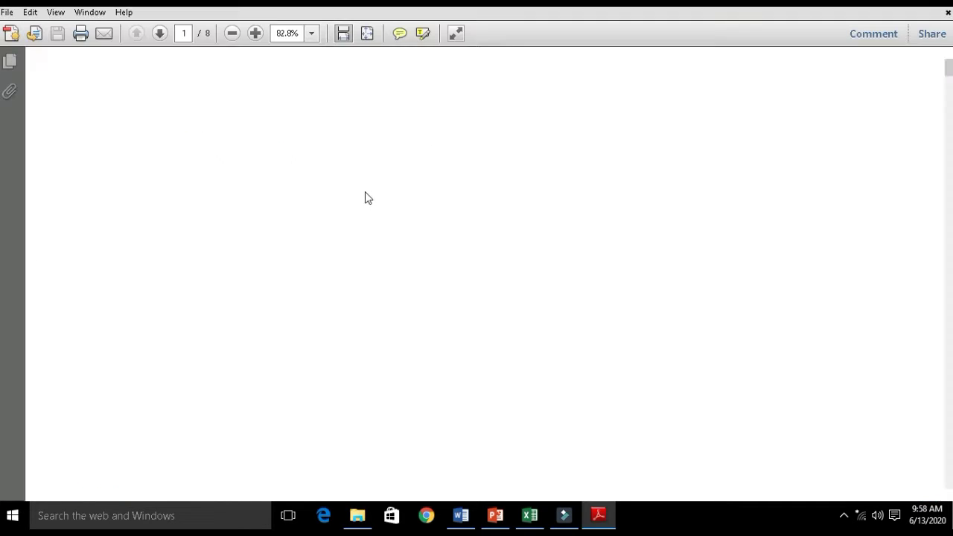
click(309, 33)
click(324, 107)
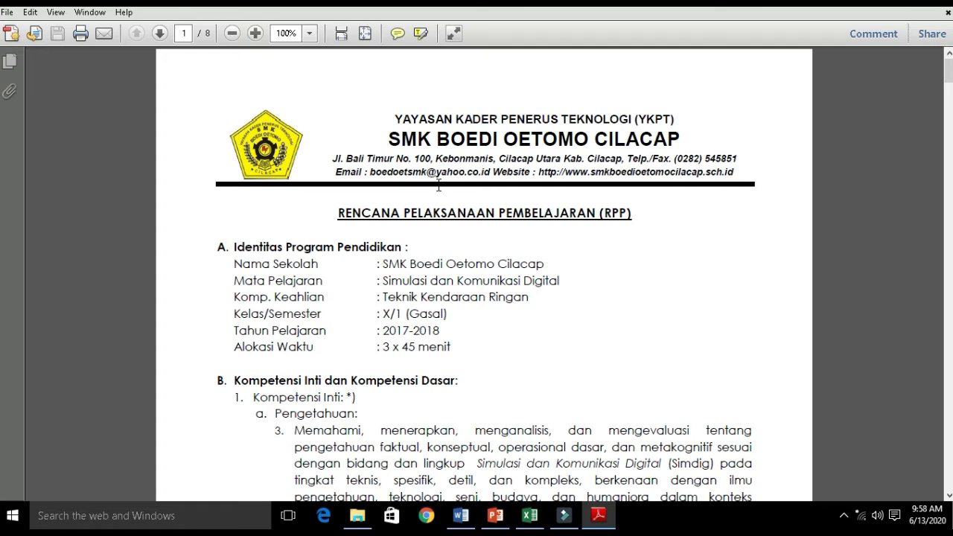
scroll(521, 227, down, 3)
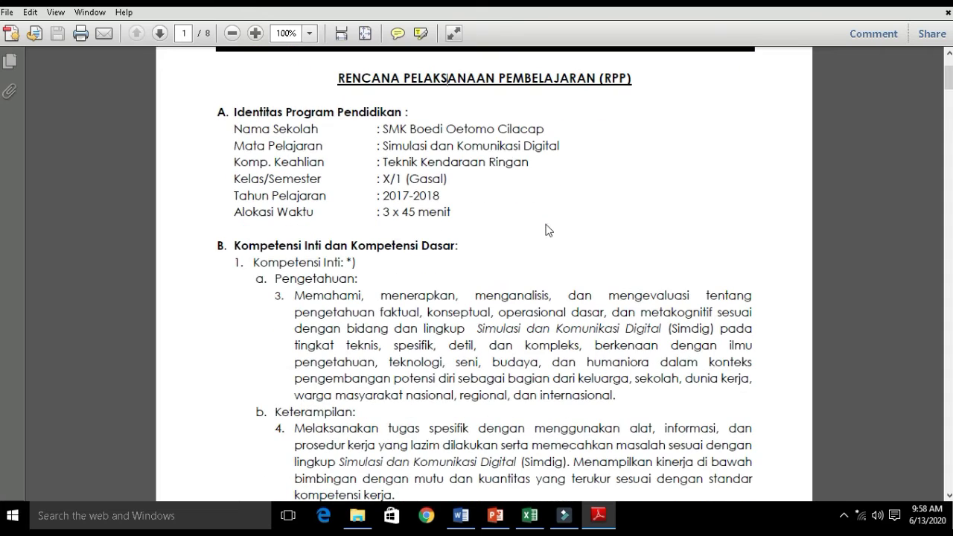
scroll(583, 223, down, 11)
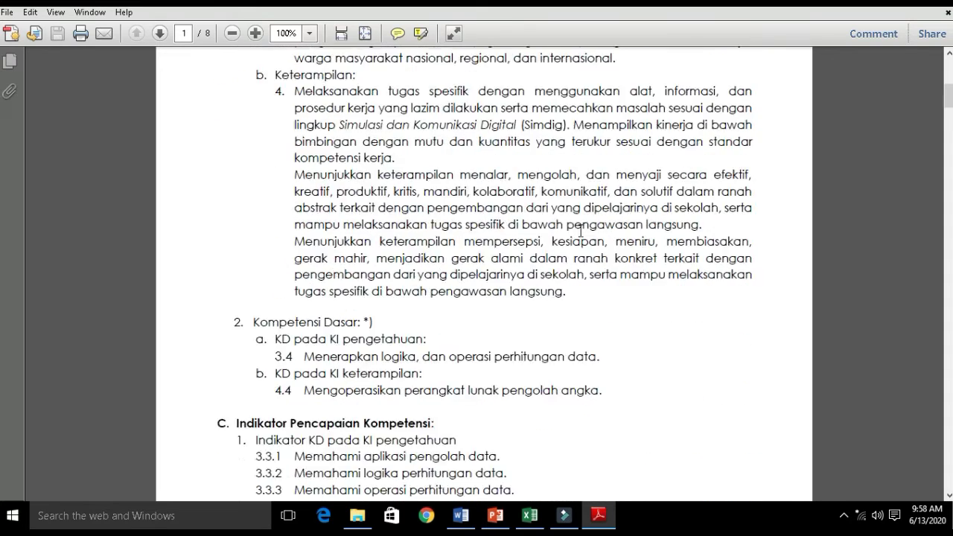
- Look through the remaining pages of RPP PDF down to the signature block on page 8 and close the document
drag(948, 108, 950, 287)
click(184, 33)
scroll(827, 253, down, 10)
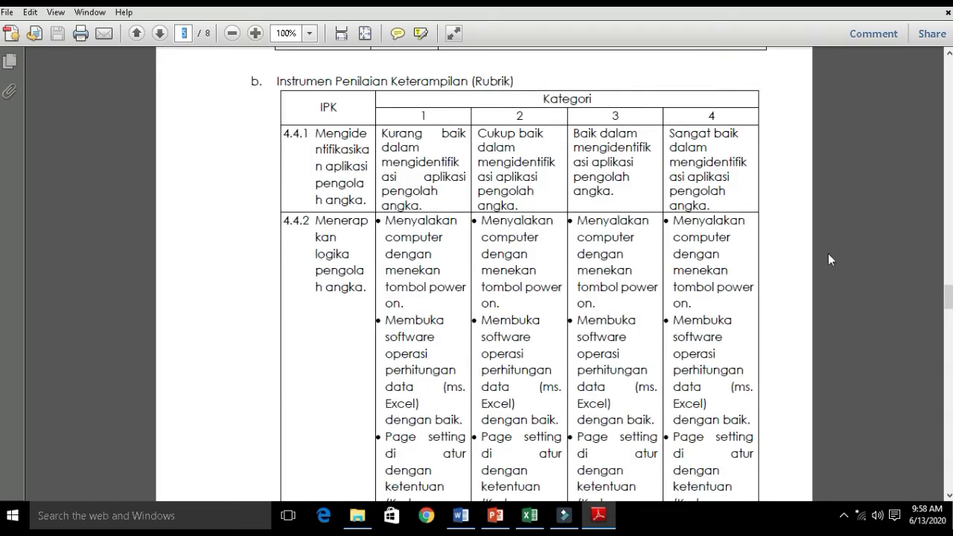
scroll(614, 276, down, 15)
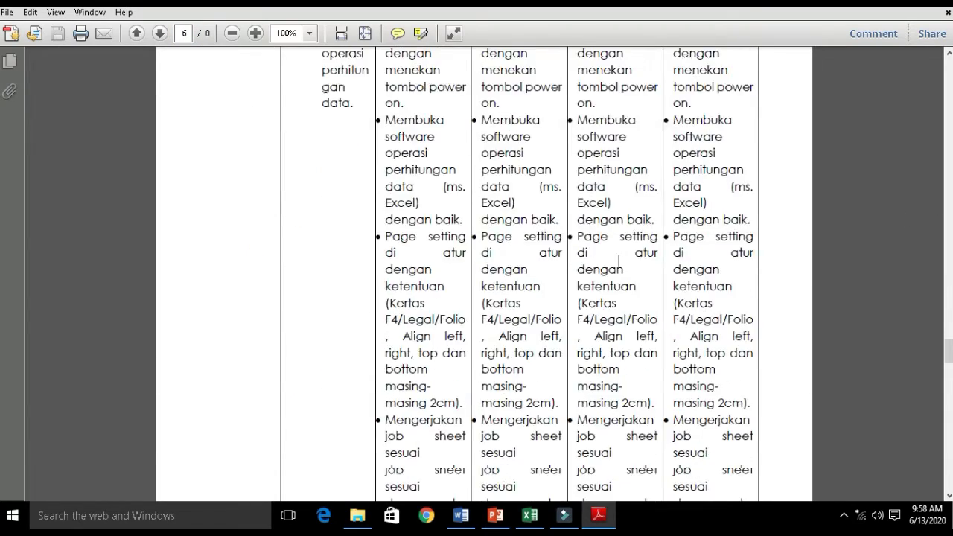
scroll(617, 277, down, 15)
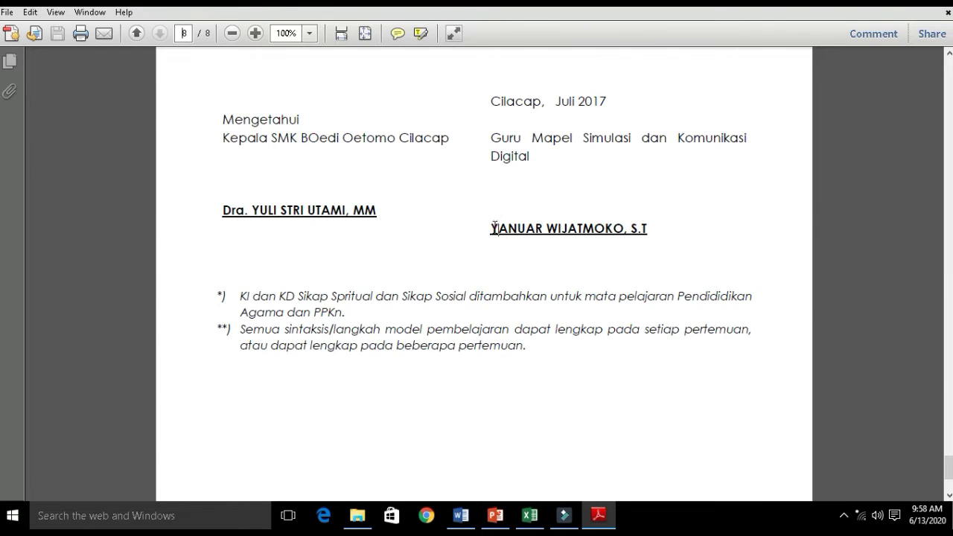
triple_click(494, 226)
click(548, 333)
click(935, 11)
click(365, 242)
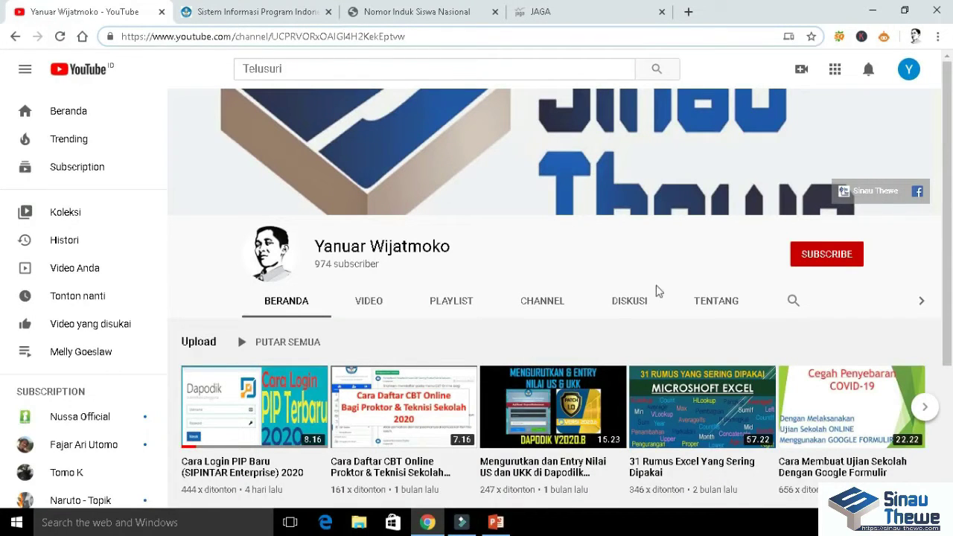
- Subscribe to the displayed YouTube channel and set its notifications to Semua
click(823, 269)
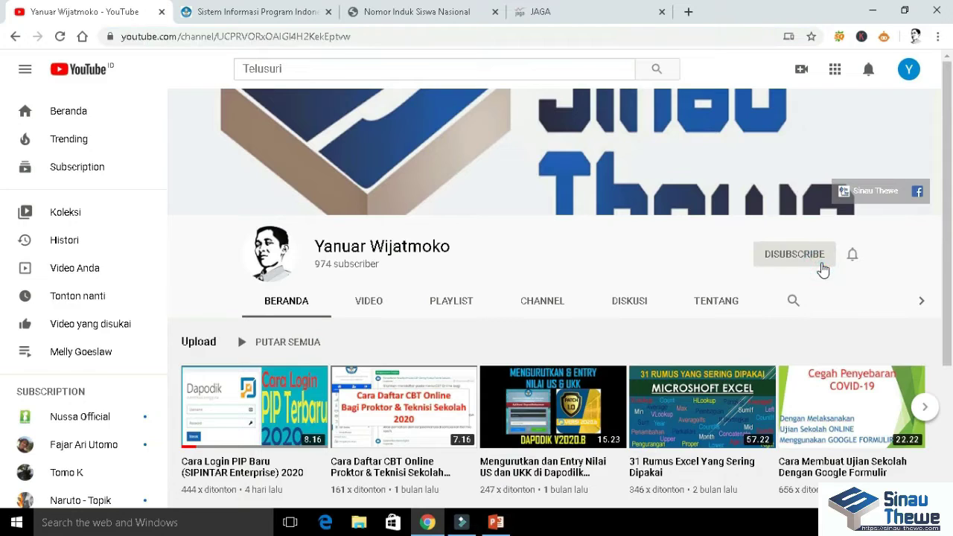
click(852, 258)
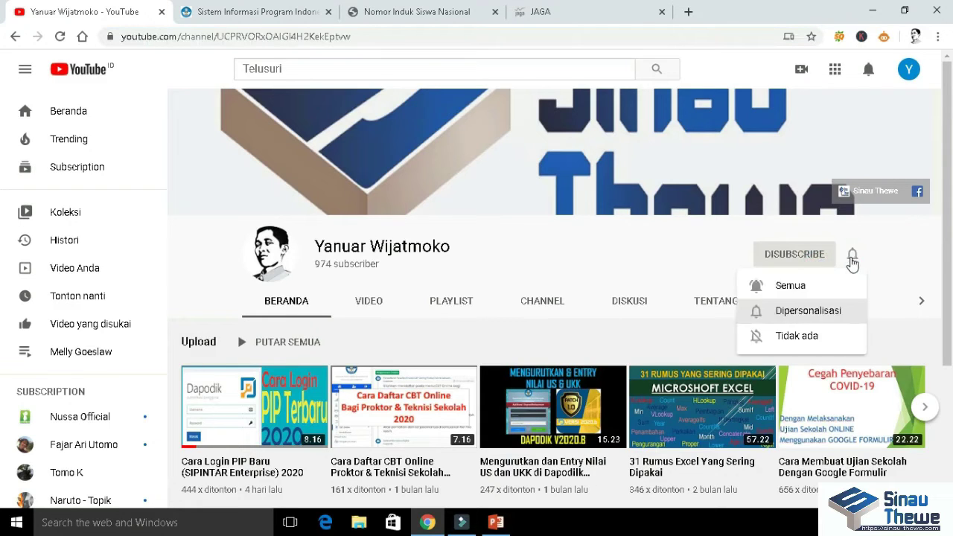
click(793, 283)
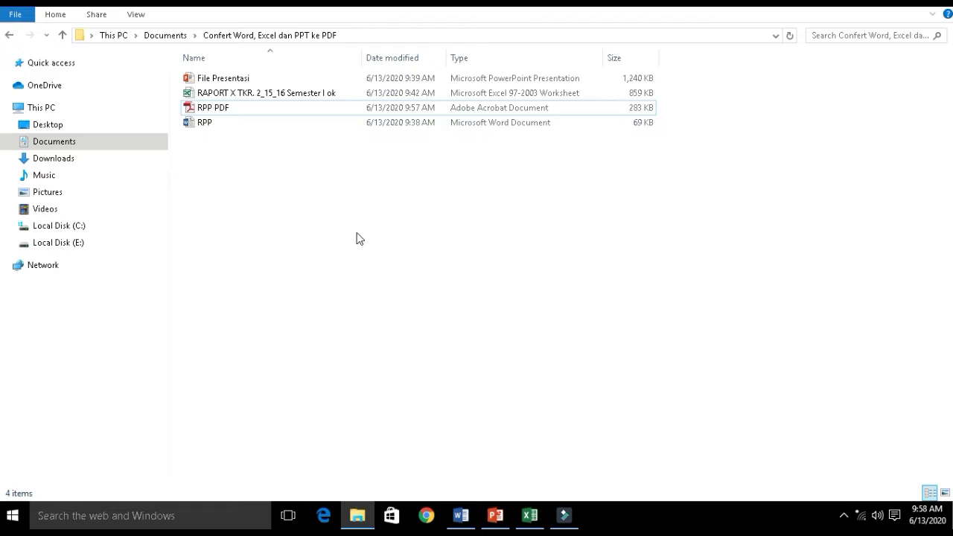
click(218, 112)
click(216, 112)
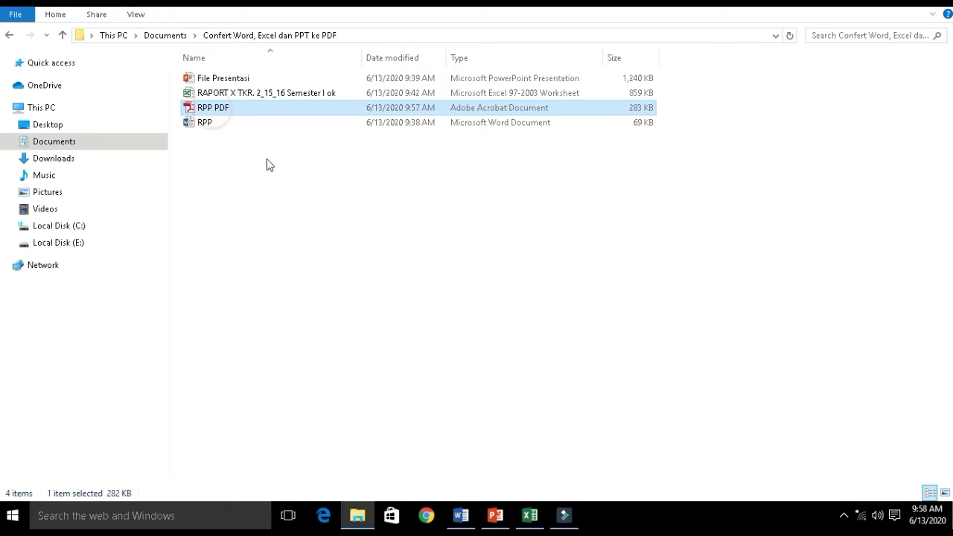
right_click(216, 112)
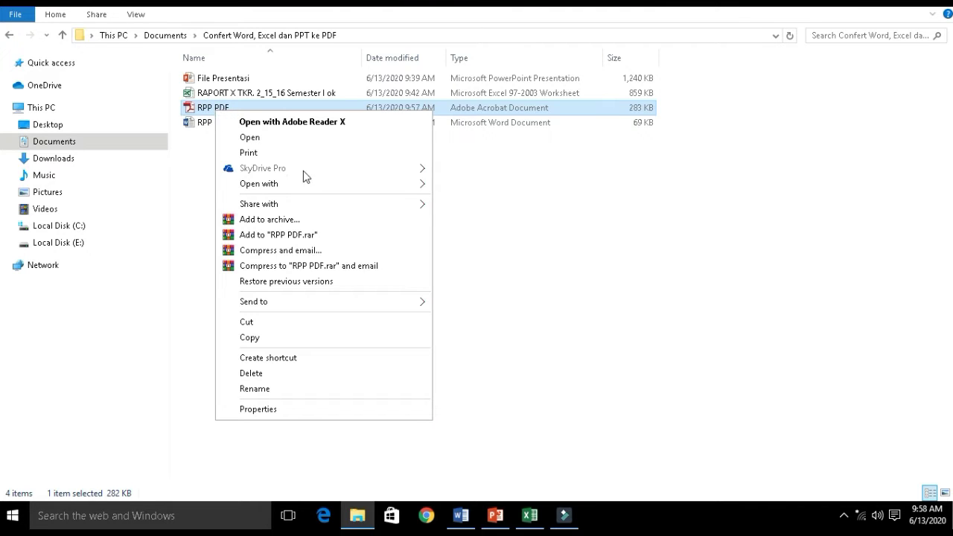
mouse_move(311, 187)
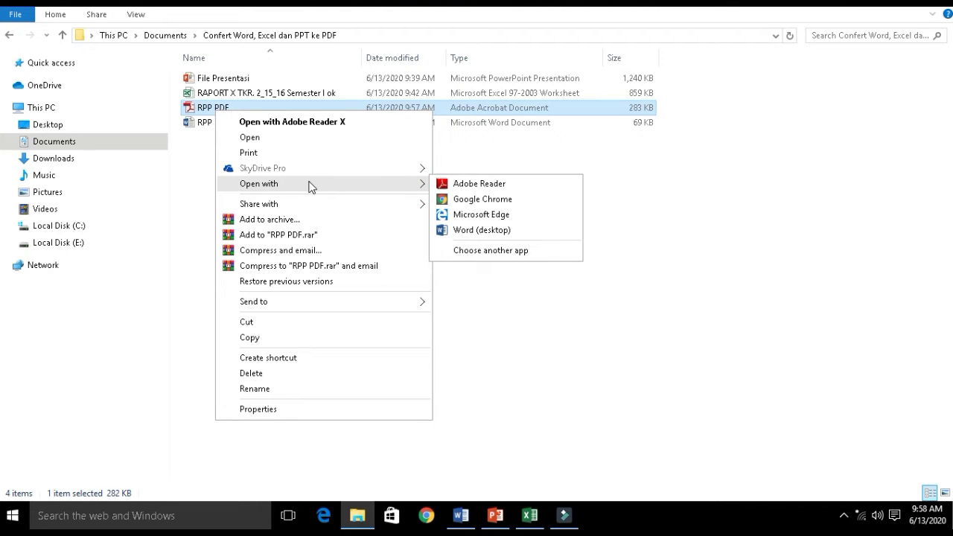
click(195, 146)
- Open the RPP PDF file with Word (desktop) and show it in a maximized window
click(203, 108)
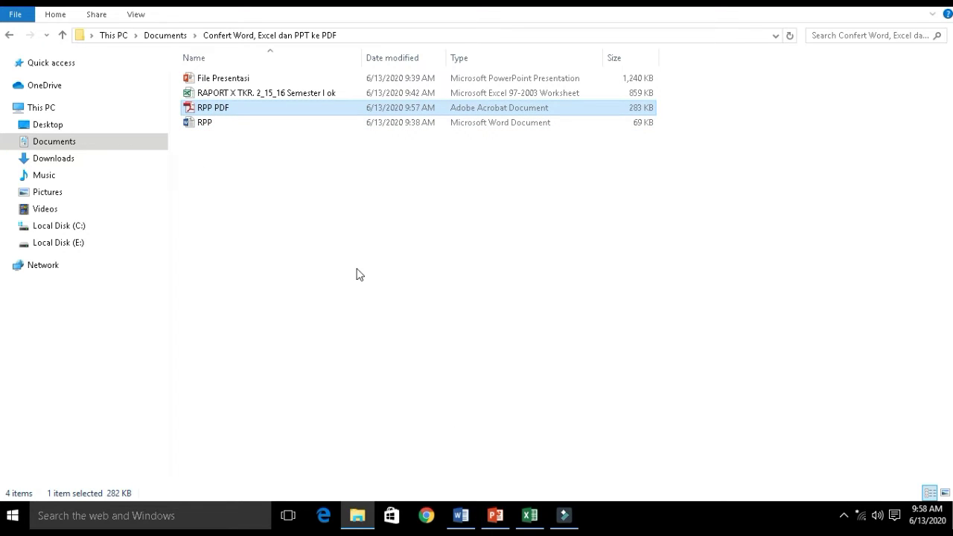
right_click(217, 114)
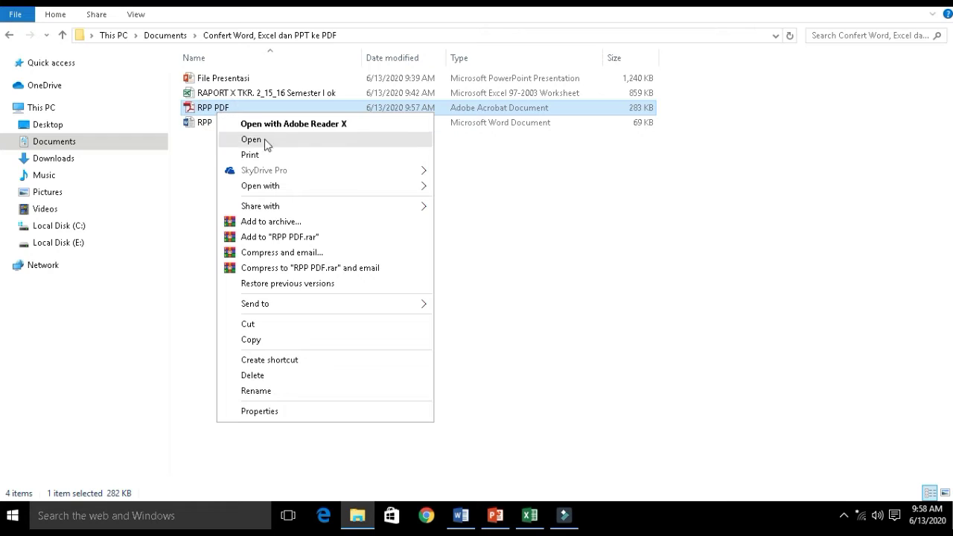
mouse_move(290, 185)
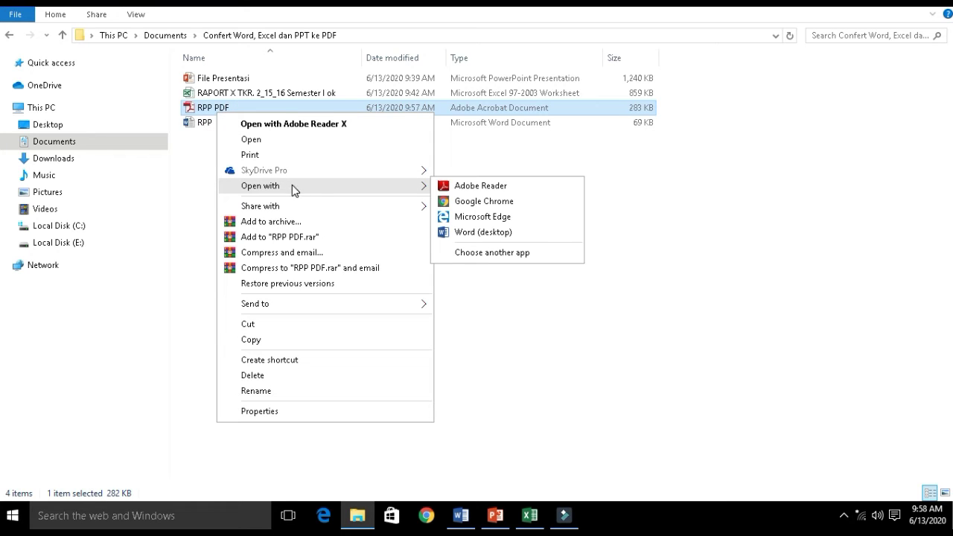
click(474, 234)
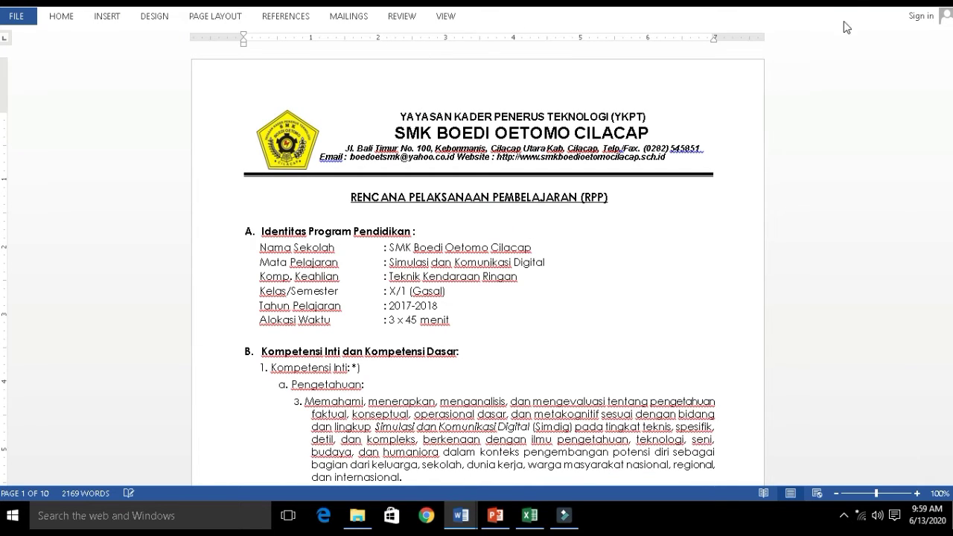
click(931, 8)
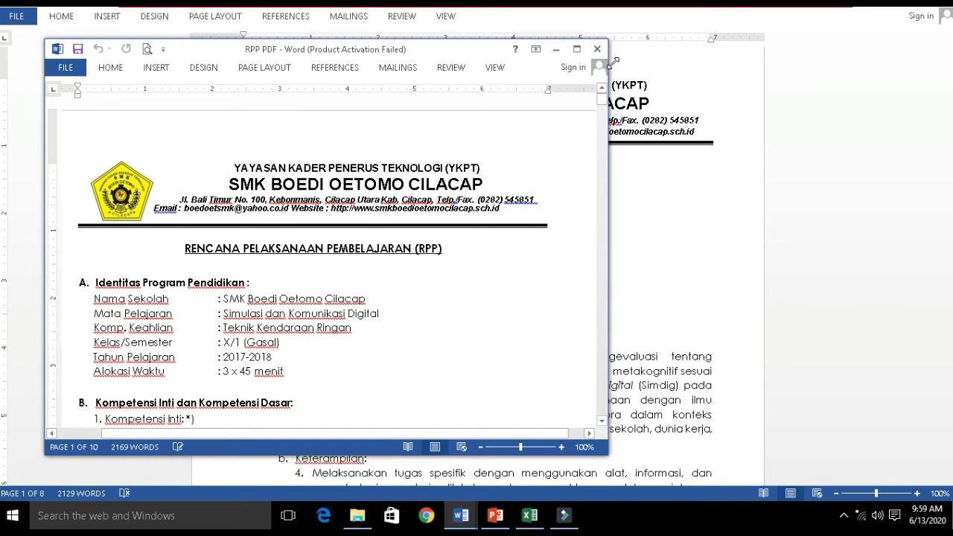
click(576, 50)
- Examine how the PDF opened in Word is laid out, from the signature block near the end back to the letterhead
click(517, 274)
drag(950, 50, 1, 406)
drag(950, 406, 951, 426)
scroll(794, 340, up, 5)
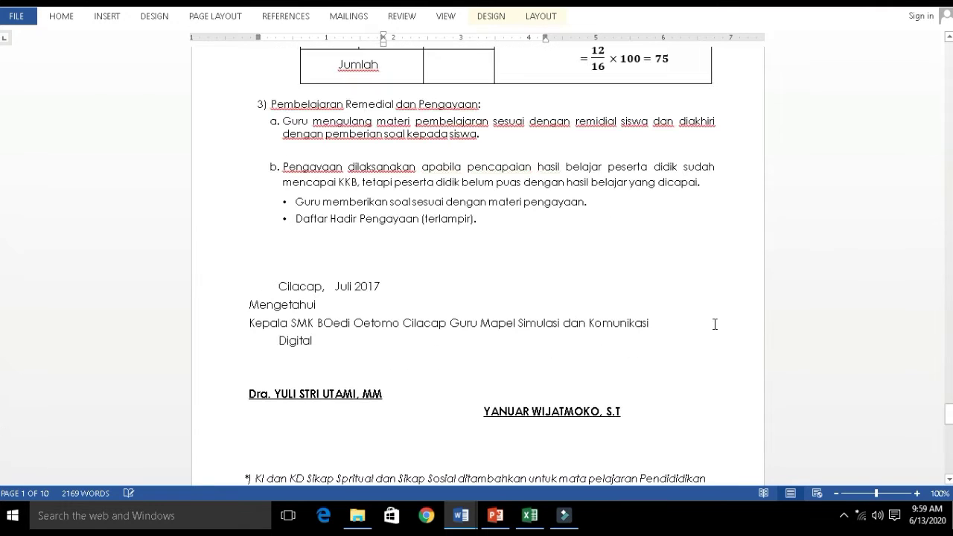
click(655, 290)
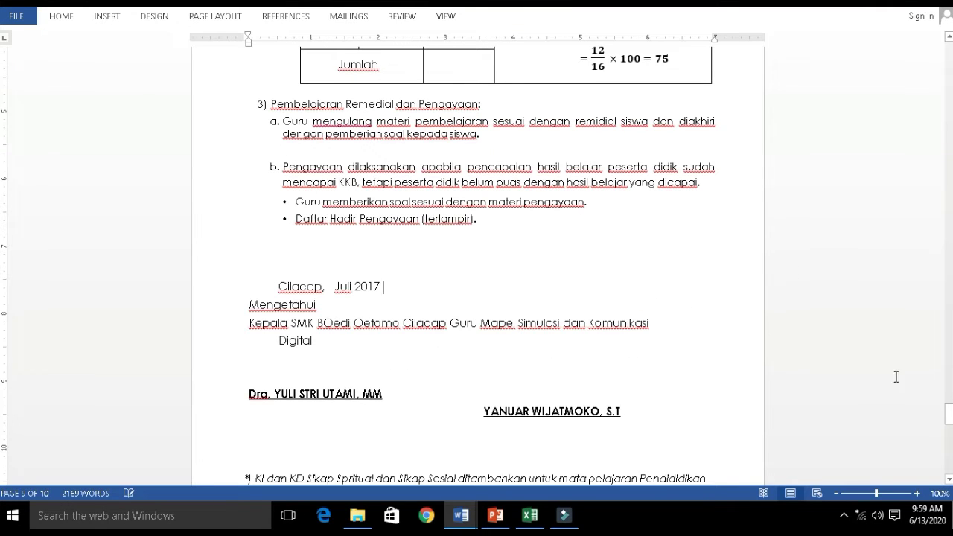
drag(951, 414, 950, 63)
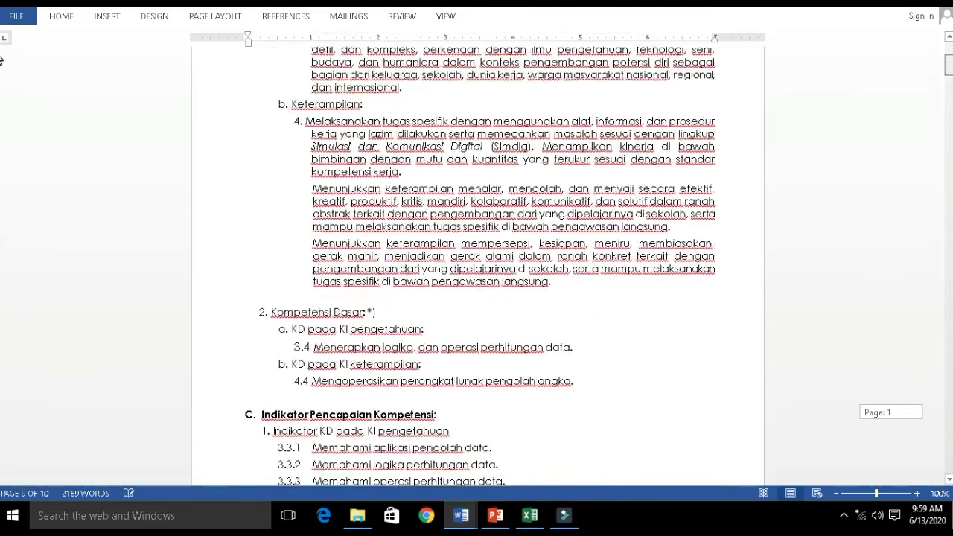
click(533, 178)
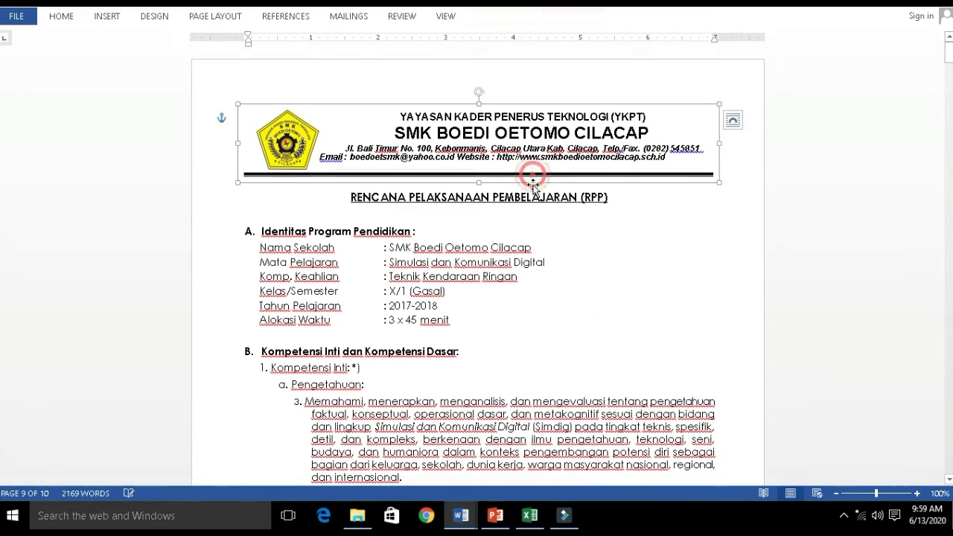
click(537, 203)
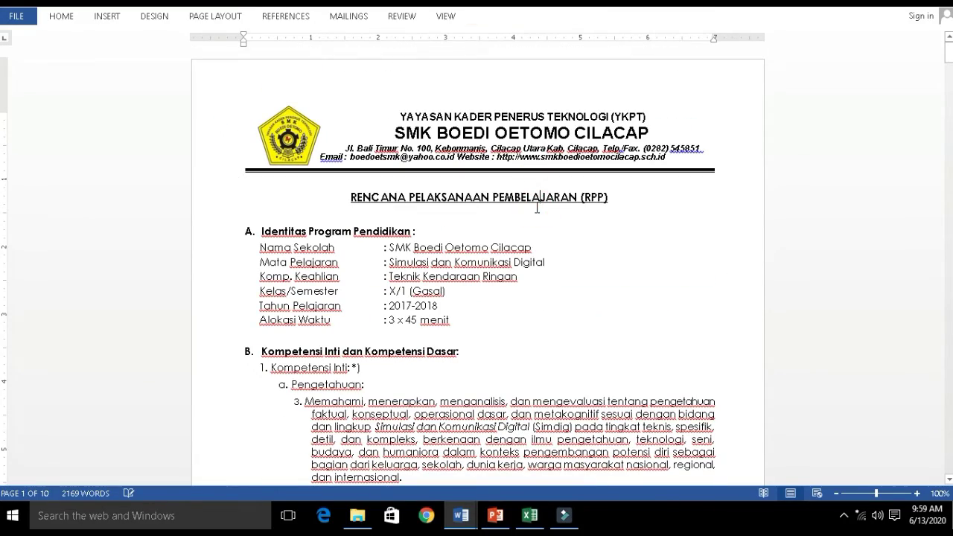
click(534, 212)
- Close the RPP PDF document in Word and the original RPP document, returning to the folder
click(945, 11)
click(481, 280)
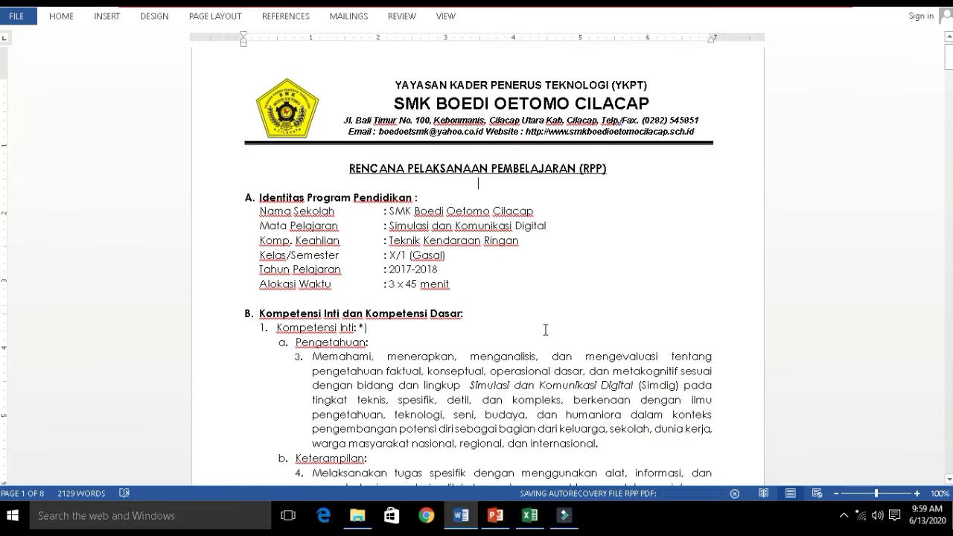
click(570, 330)
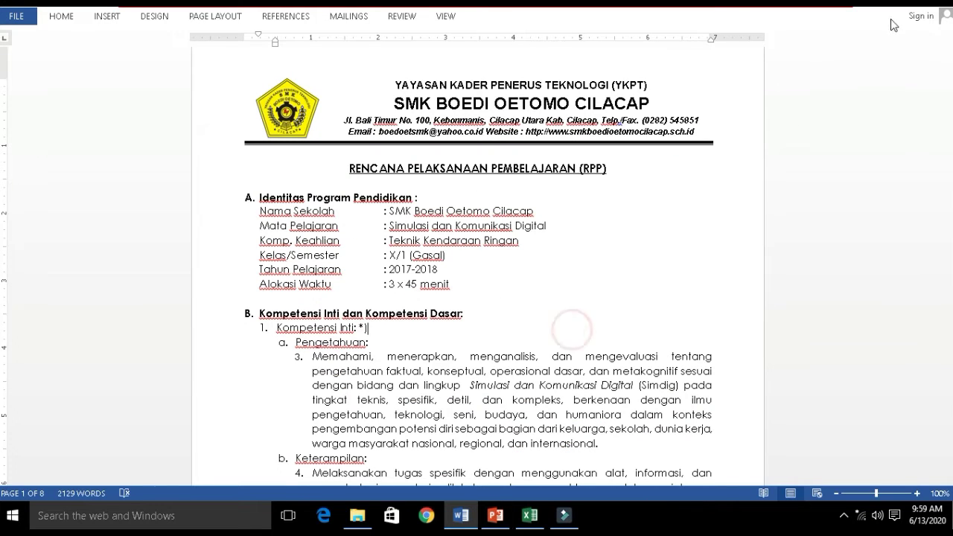
click(943, 6)
click(419, 218)
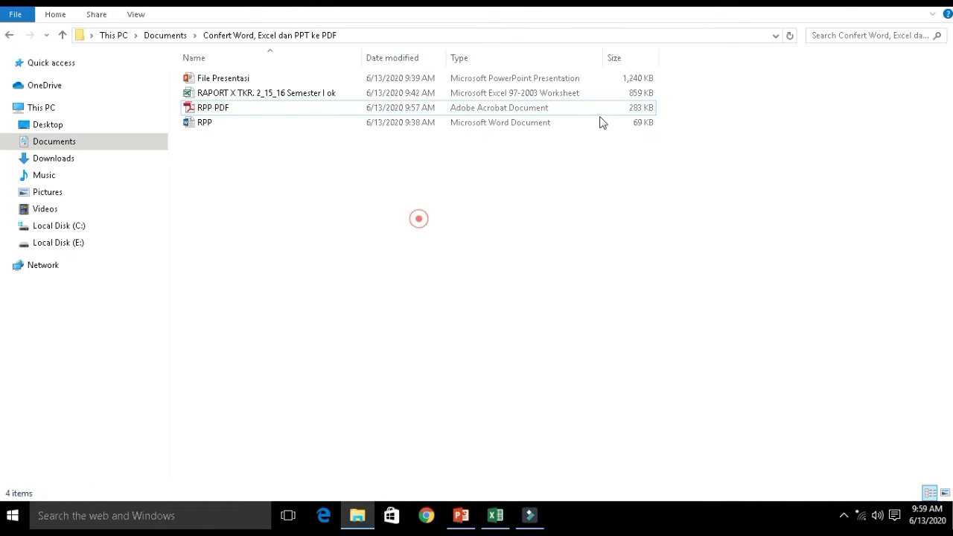
- Switch to the open Excel report card workbook and select cell I15 on the RAPOT 1 sheet
click(233, 110)
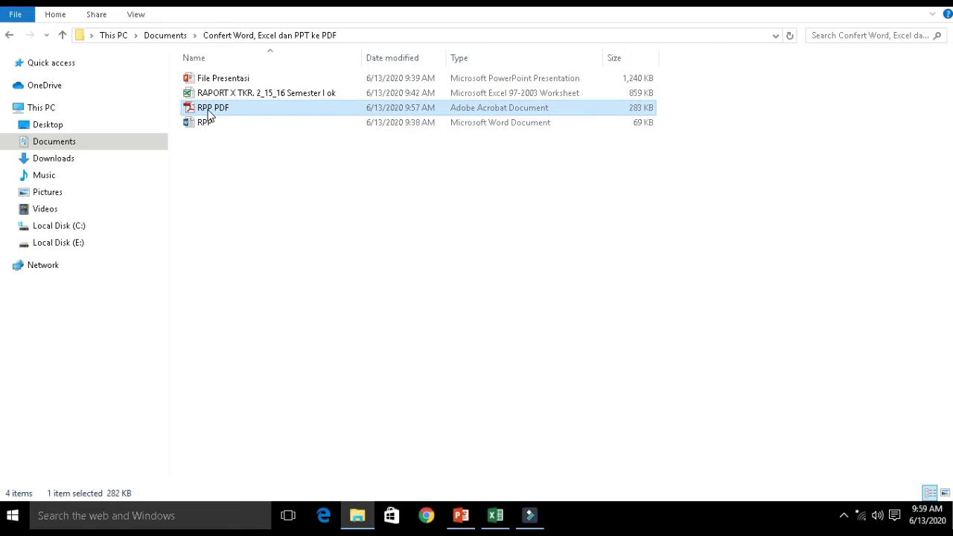
click(447, 325)
click(496, 516)
click(376, 298)
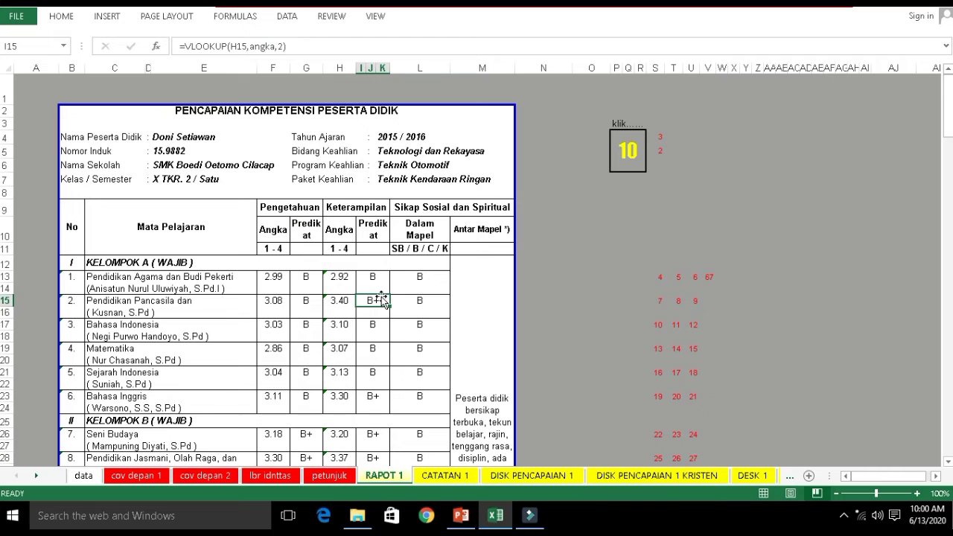
- Examine the grades table on the RAPOT 1 sheet and check the formula behind the grade in cell F15
scroll(396, 330, down, 4)
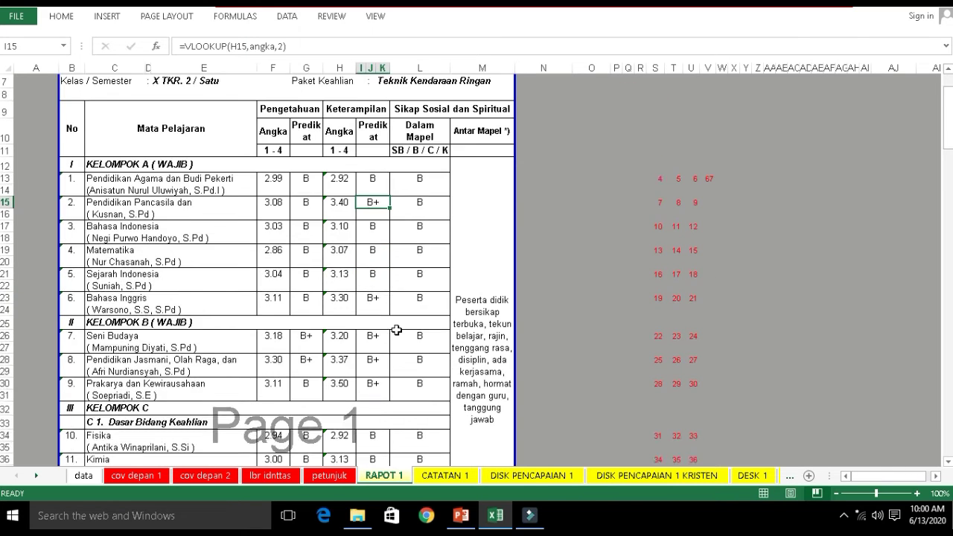
scroll(397, 329, up, 4)
click(464, 321)
click(421, 330)
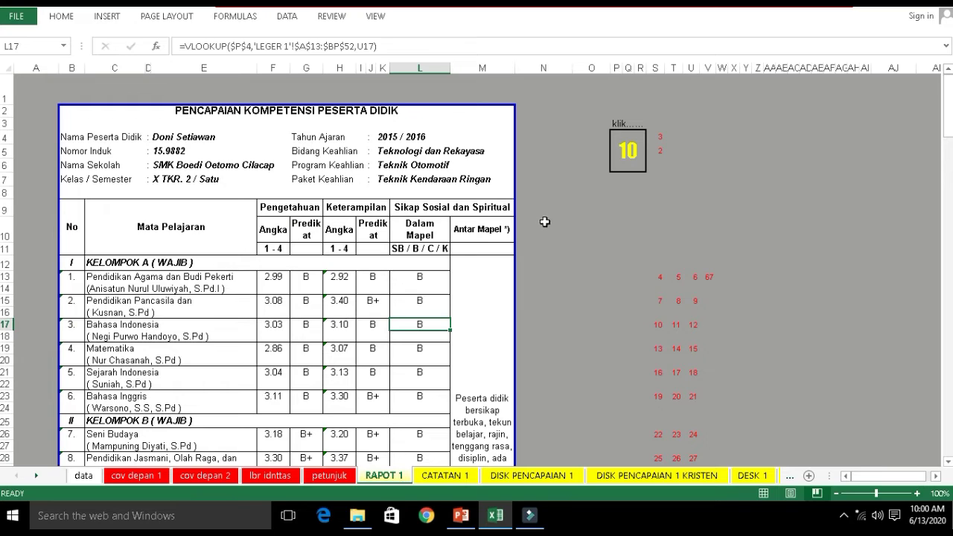
click(311, 235)
click(328, 313)
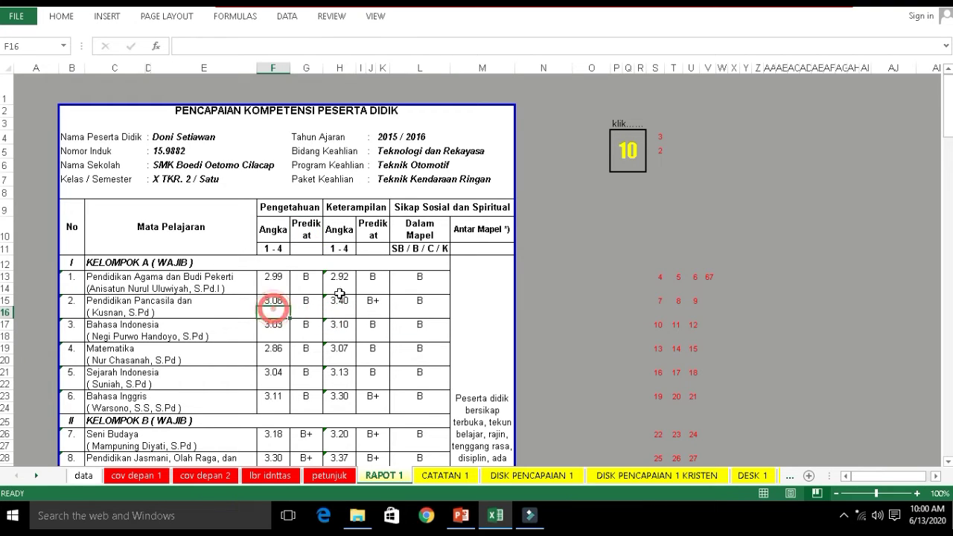
click(195, 112)
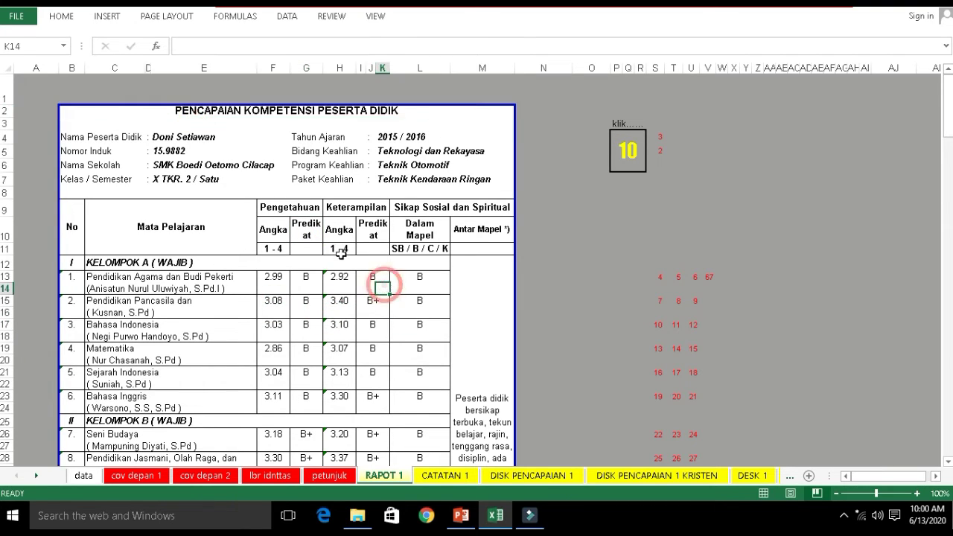
click(270, 304)
click(253, 49)
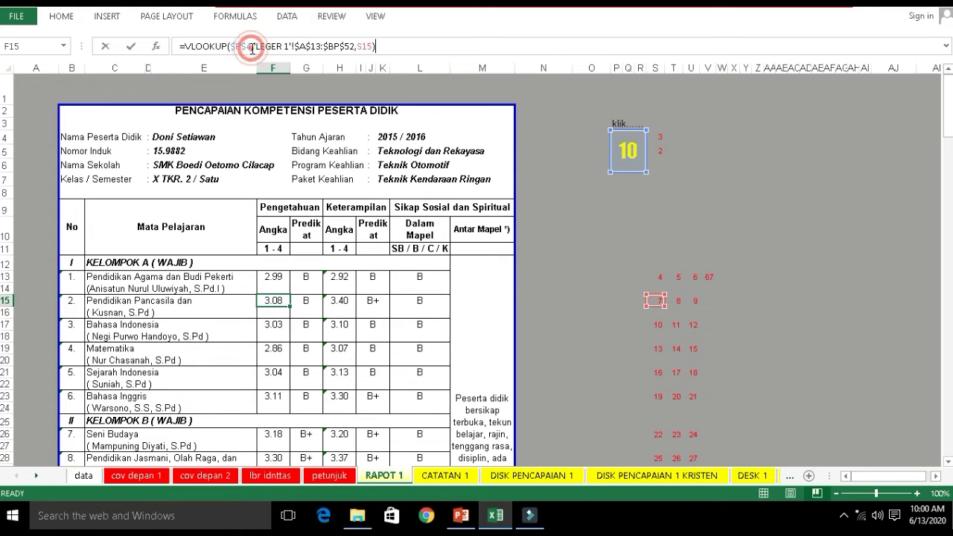
key(Escape)
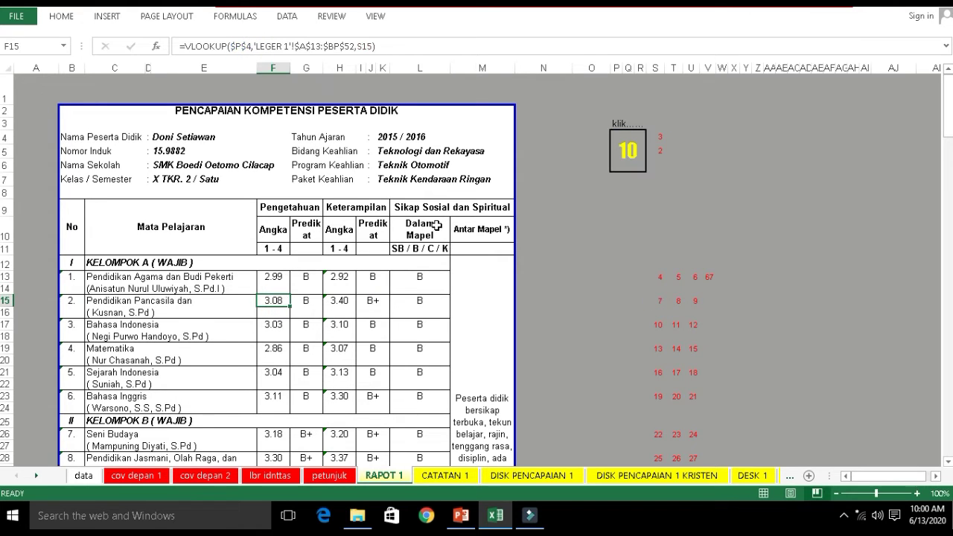
- Look over the full extent of the RAPOT 1 report card, from its title down to the signature block and back
click(410, 312)
scroll(429, 373, down, 10)
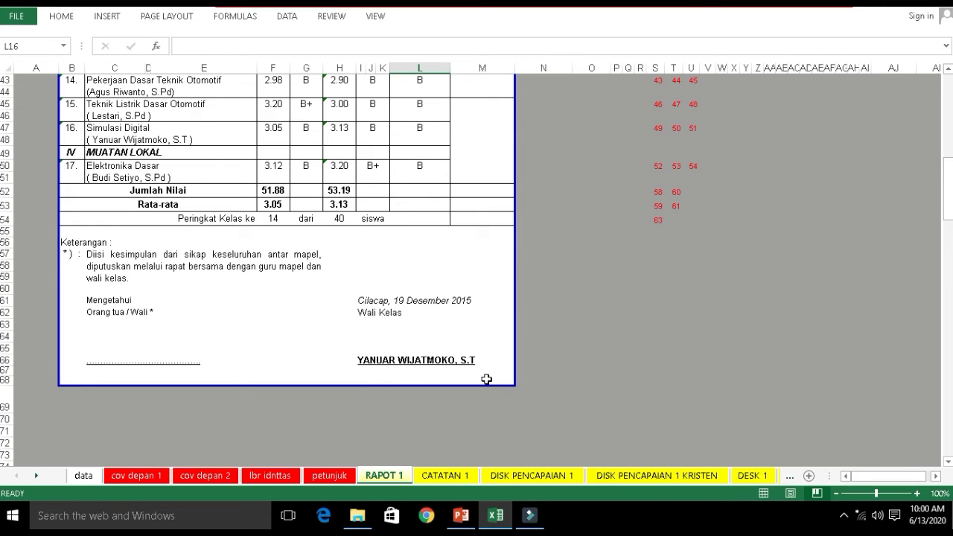
drag(491, 379, 423, 341)
click(103, 370)
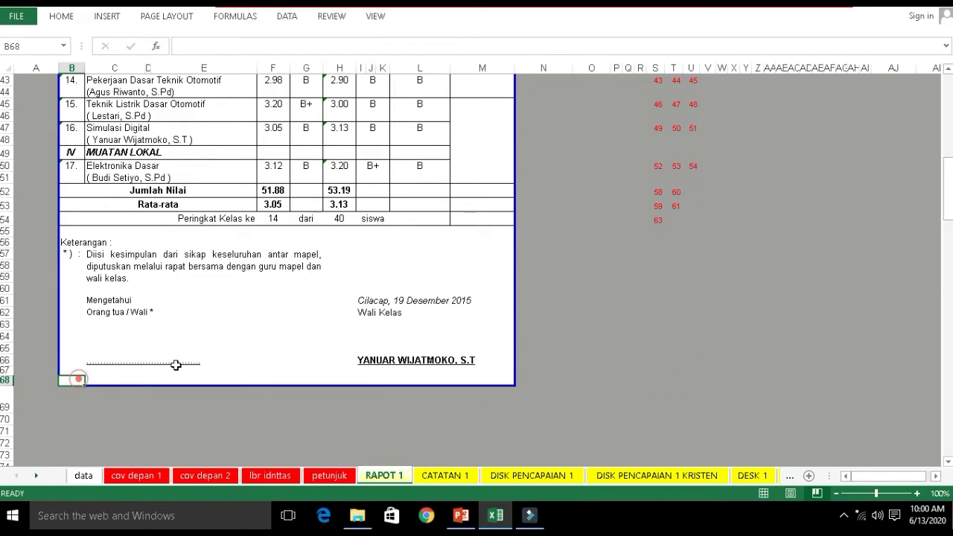
scroll(111, 163, up, 9)
scroll(112, 163, up, 5)
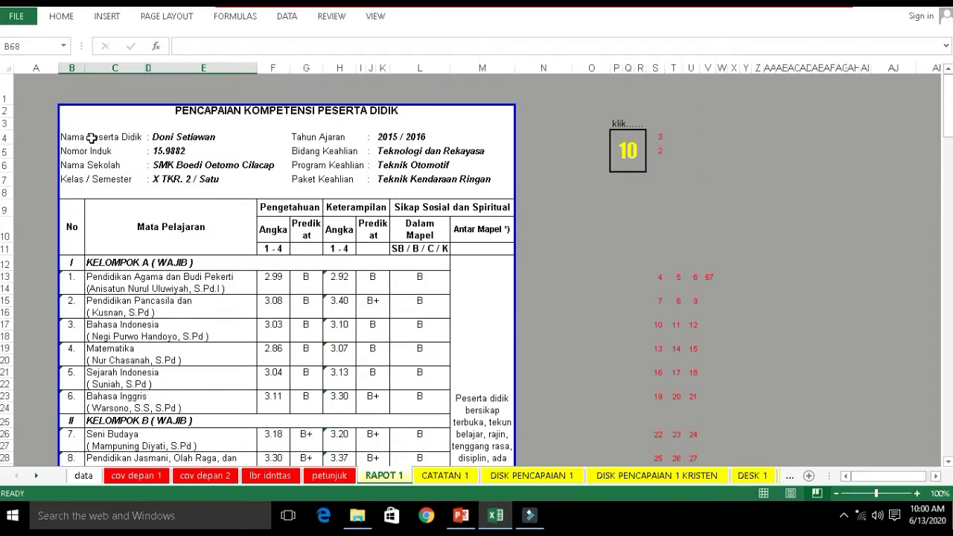
drag(73, 112, 431, 357)
click(432, 355)
scroll(461, 365, down, 4)
scroll(458, 365, up, 15)
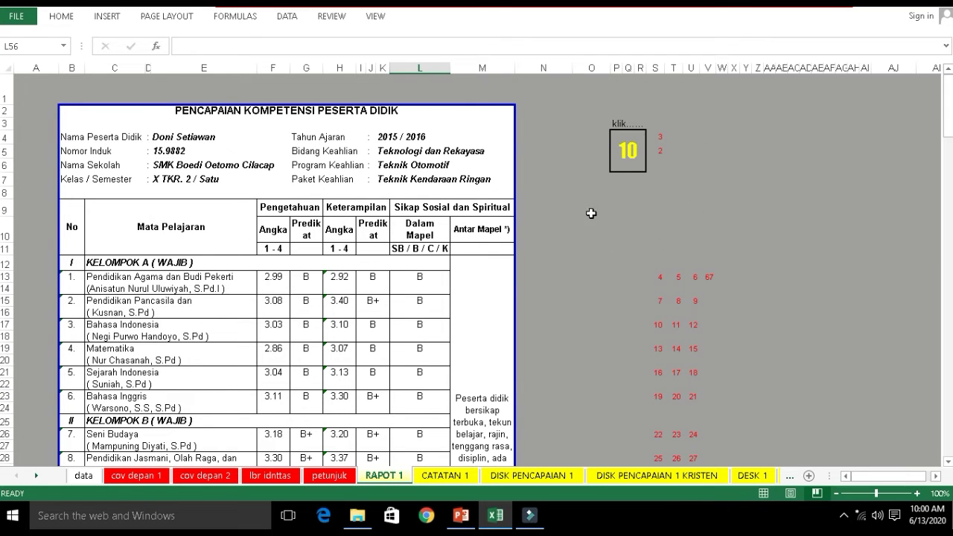
- Start saving a copy of the report card workbook to the current folder on this computer, with PDF as the file type
drag(588, 210, 708, 250)
click(721, 324)
click(235, 237)
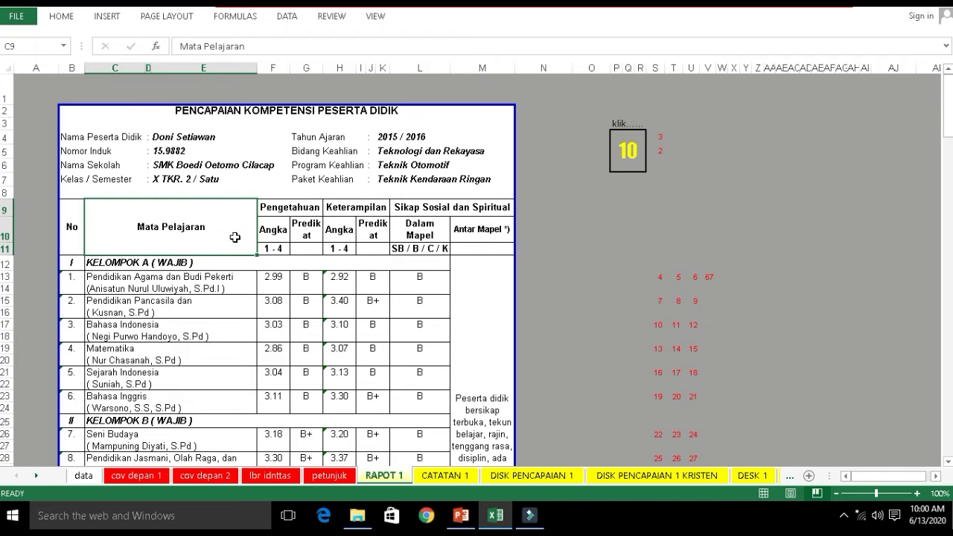
click(20, 17)
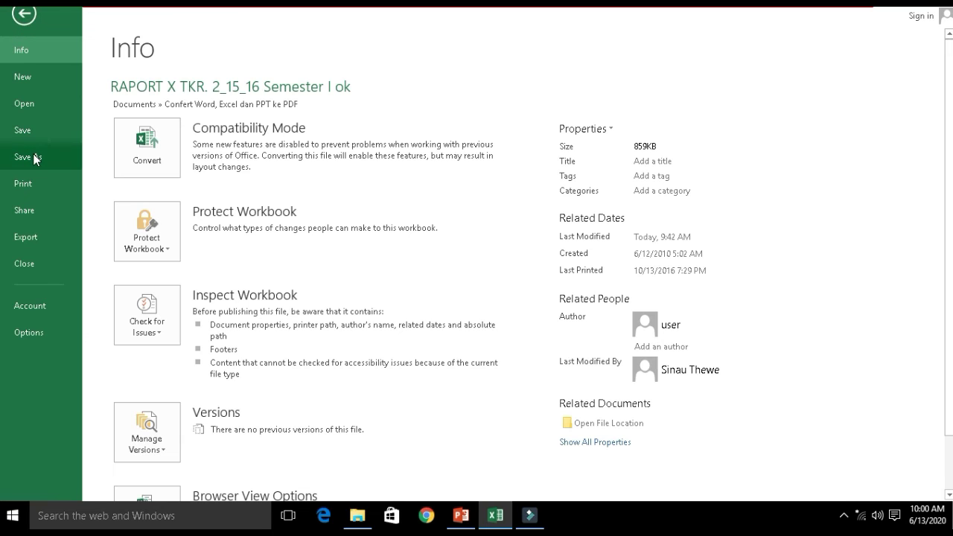
click(35, 158)
click(343, 381)
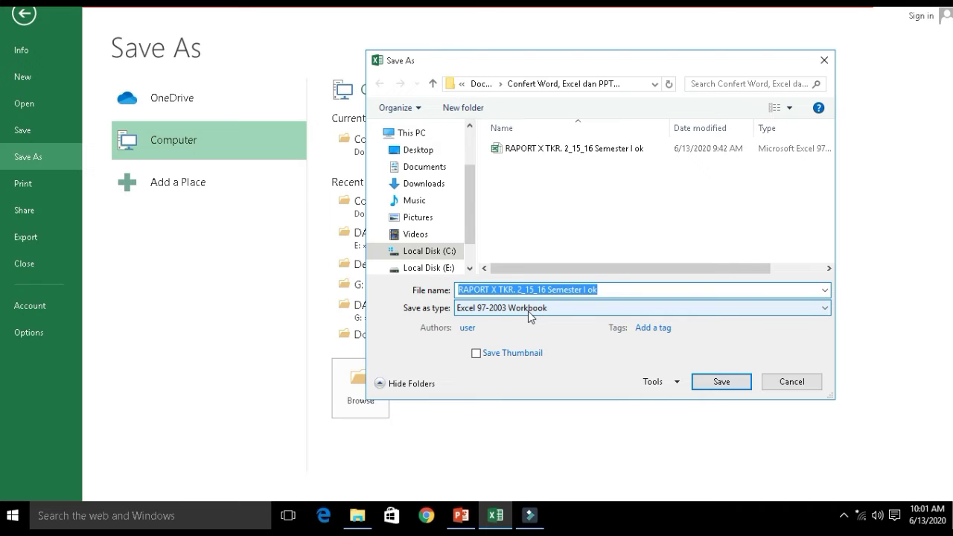
click(568, 311)
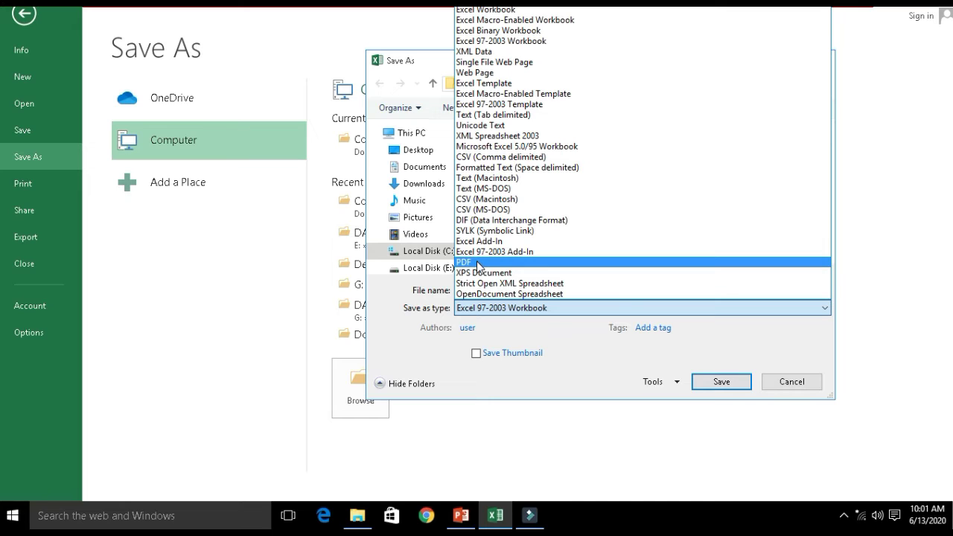
click(479, 264)
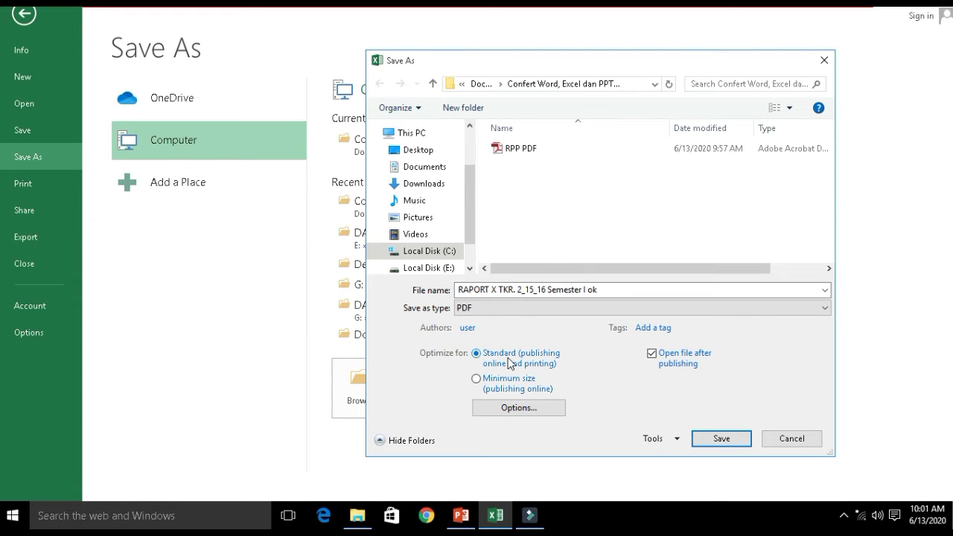
- Review the PDF publishing options and accept them with all pages and Active sheet(s) selected
click(528, 410)
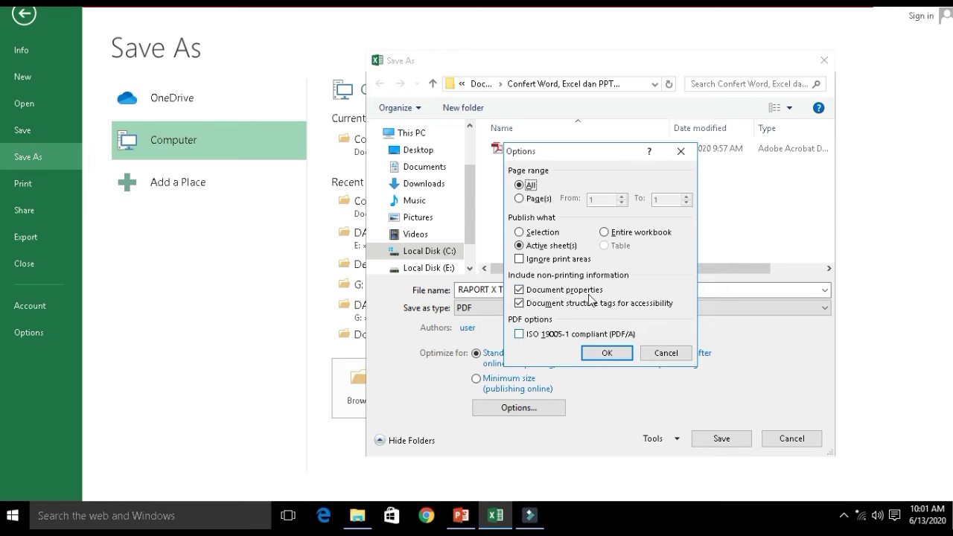
click(656, 353)
click(549, 415)
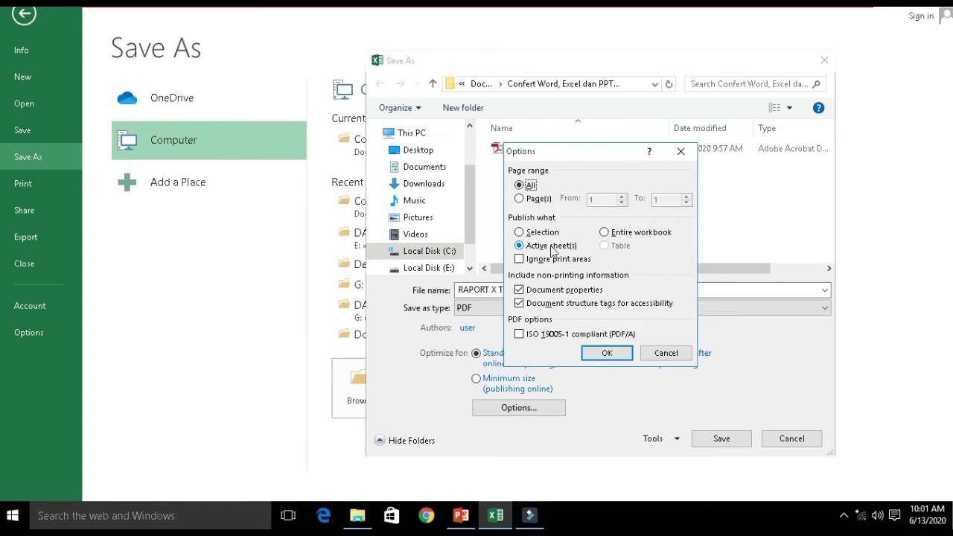
click(603, 352)
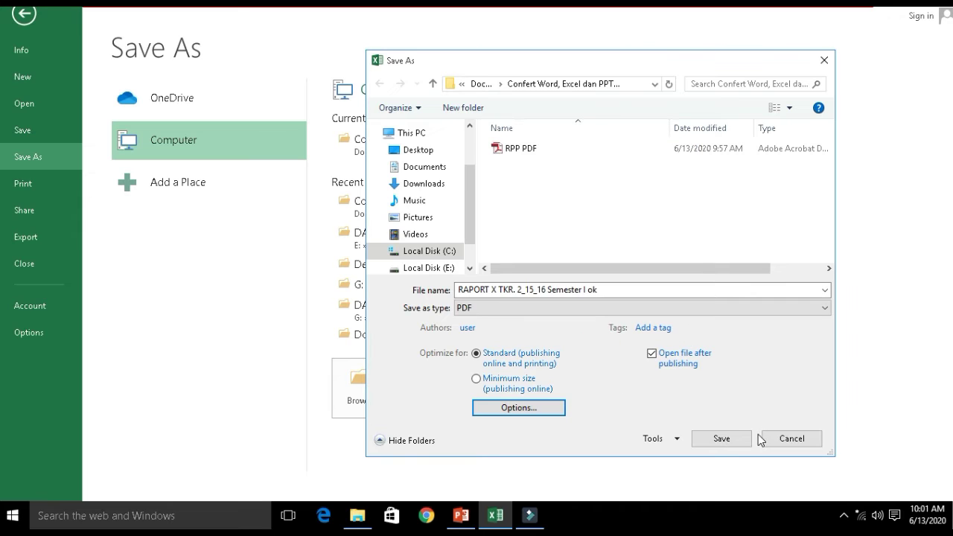
- Name the PDF "RAPORT X TKR. 2_15_16 Semester I ok PDF" and save it with opening after publishing enabled
click(525, 287)
click(608, 291)
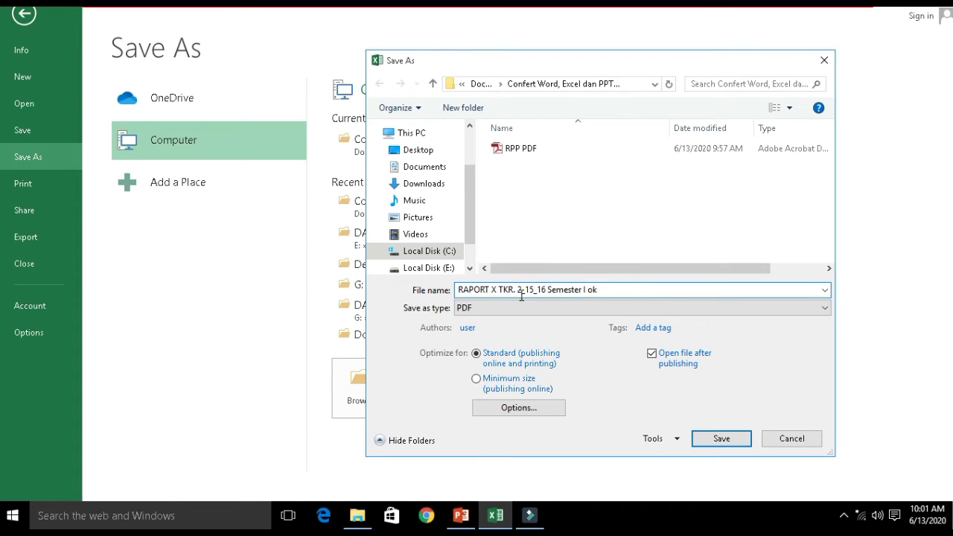
click(544, 293)
click(612, 291)
drag(628, 289, 461, 290)
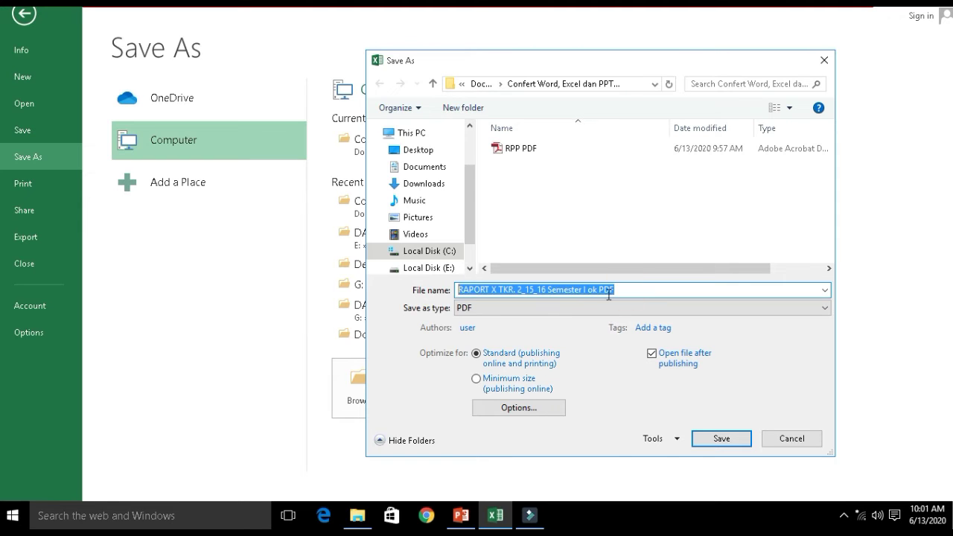
click(615, 291)
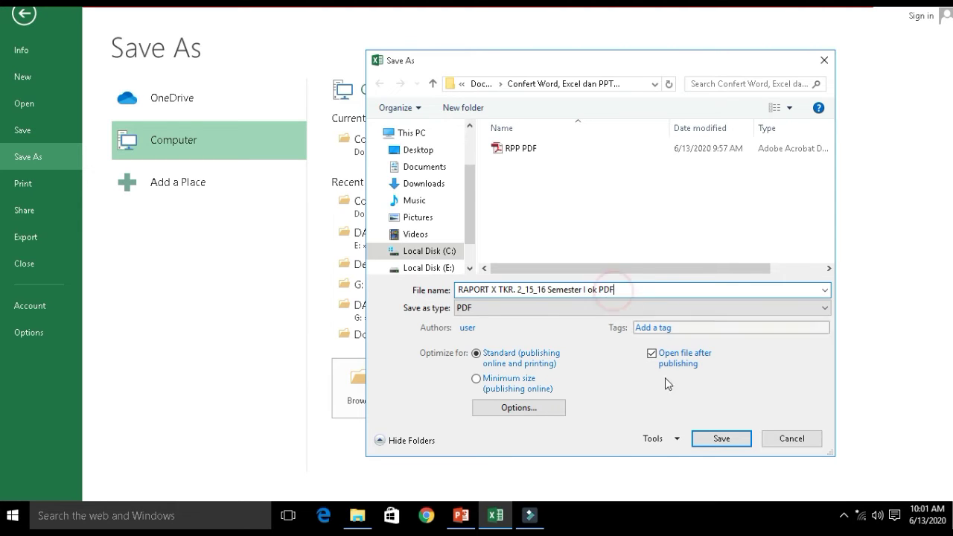
click(700, 440)
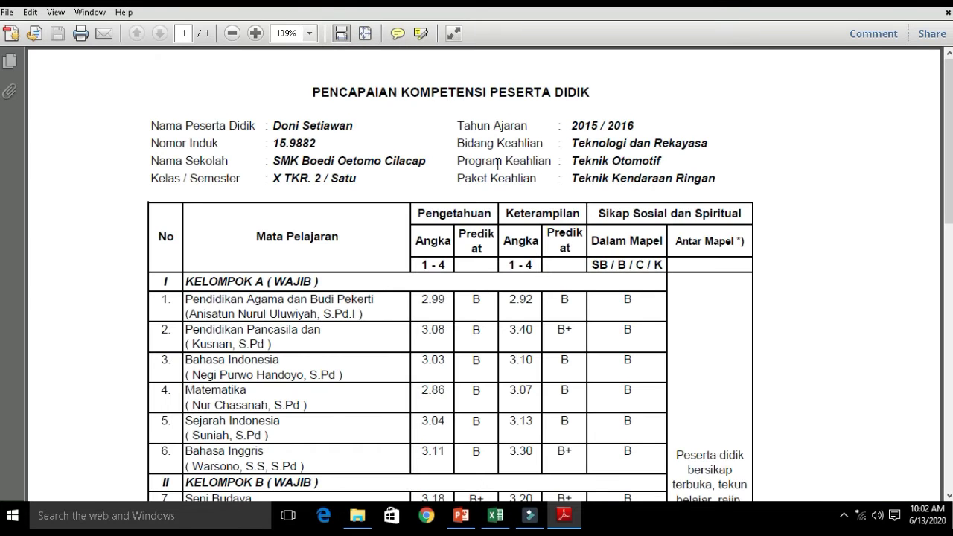
- Set the report card PDF to 100% zoom and check it from the title down to the signature block
click(309, 33)
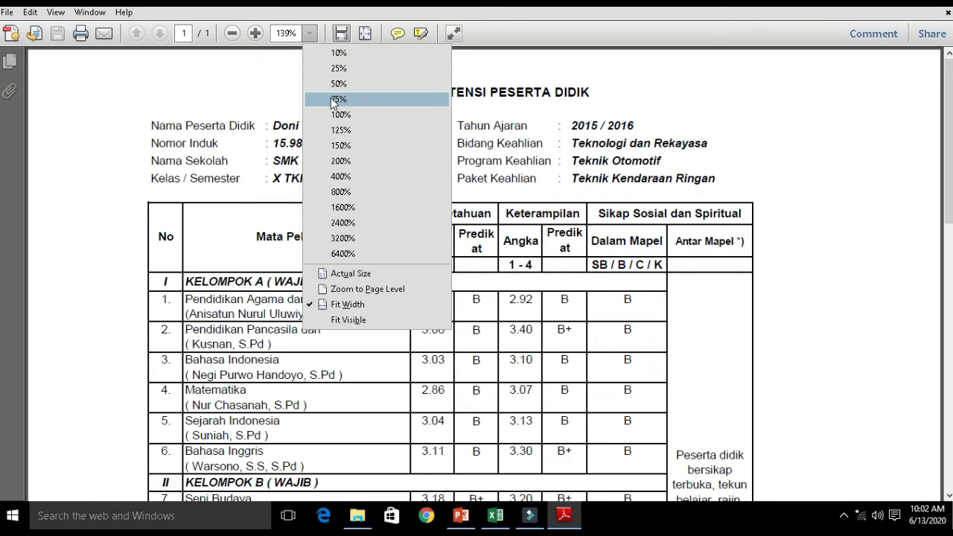
click(336, 114)
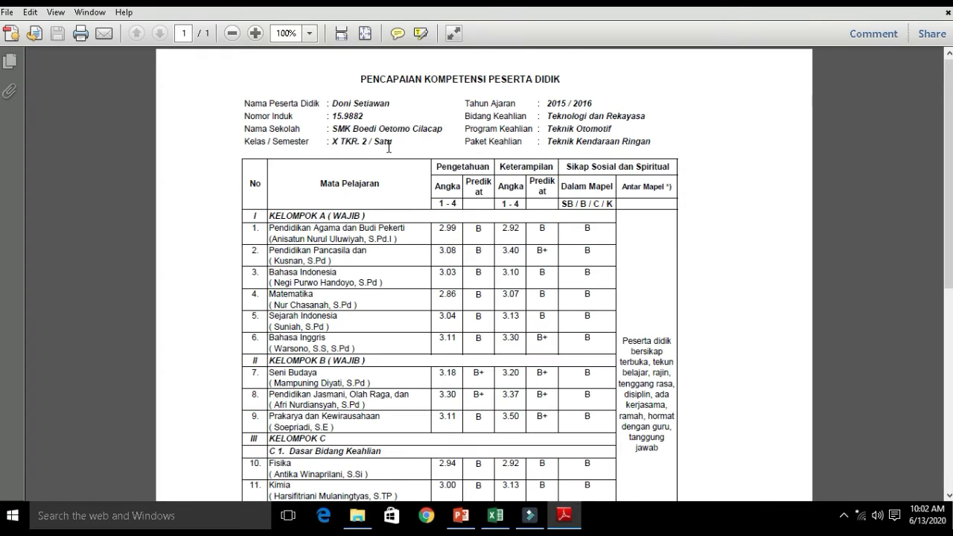
drag(379, 226, 449, 239)
click(531, 307)
scroll(457, 257, down, 10)
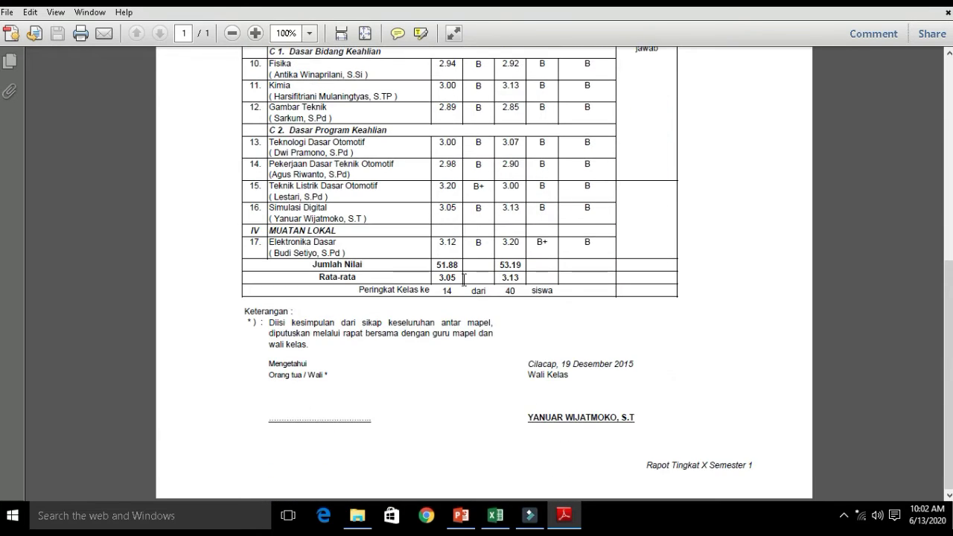
click(609, 397)
drag(637, 419, 535, 422)
drag(271, 422, 370, 423)
click(518, 403)
scroll(519, 398, up, 10)
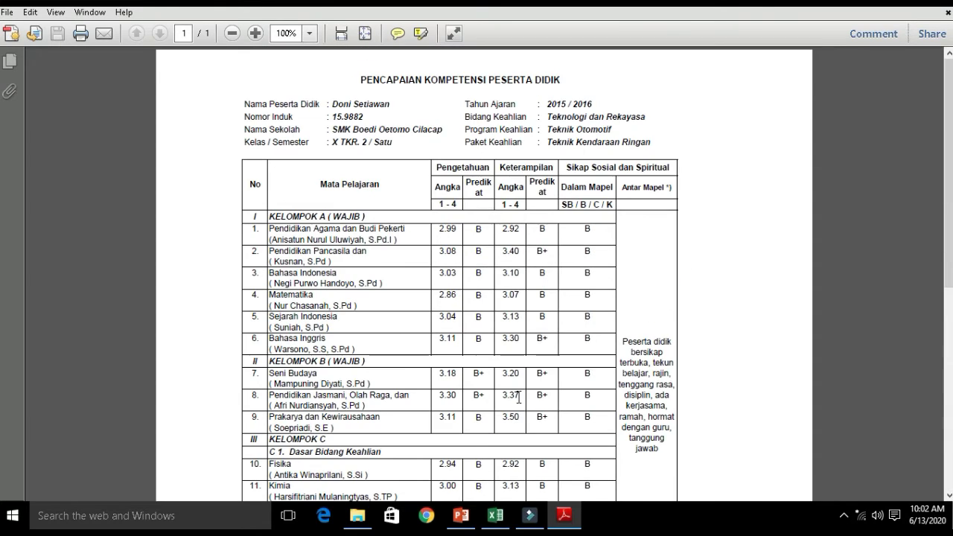
- Close the report card PDF, show the Confert Word, Excel dan PPT ke PDF folder and widen its Name column
click(942, 9)
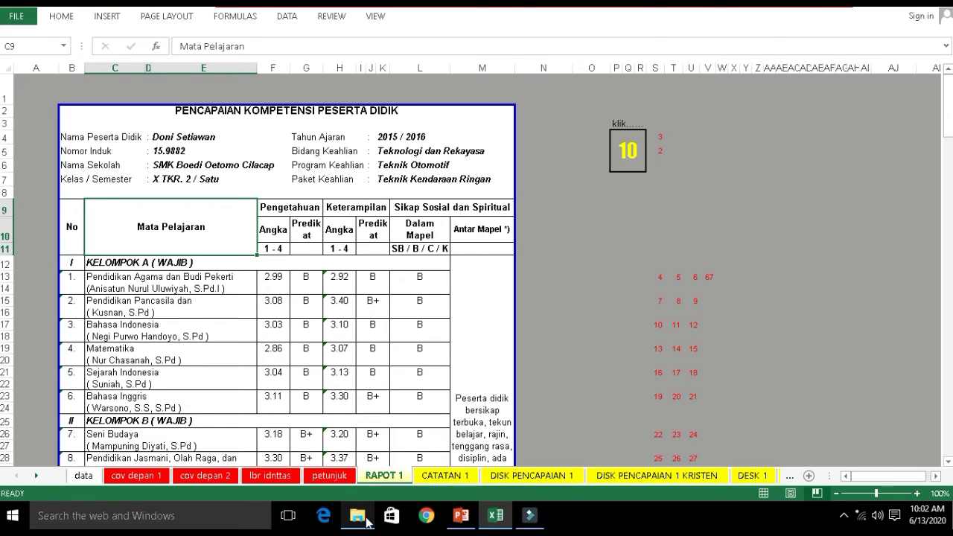
click(362, 425)
right_click(300, 260)
click(339, 318)
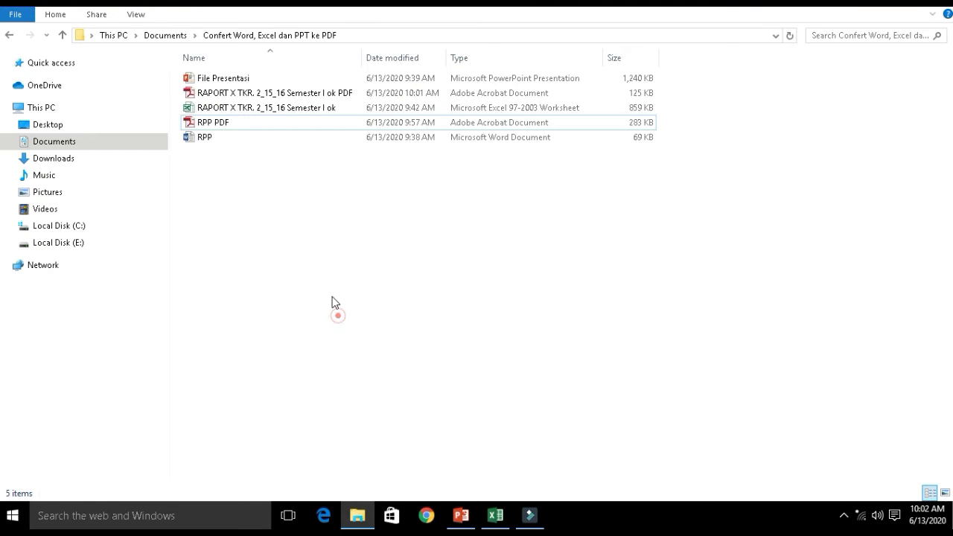
drag(364, 57, 412, 58)
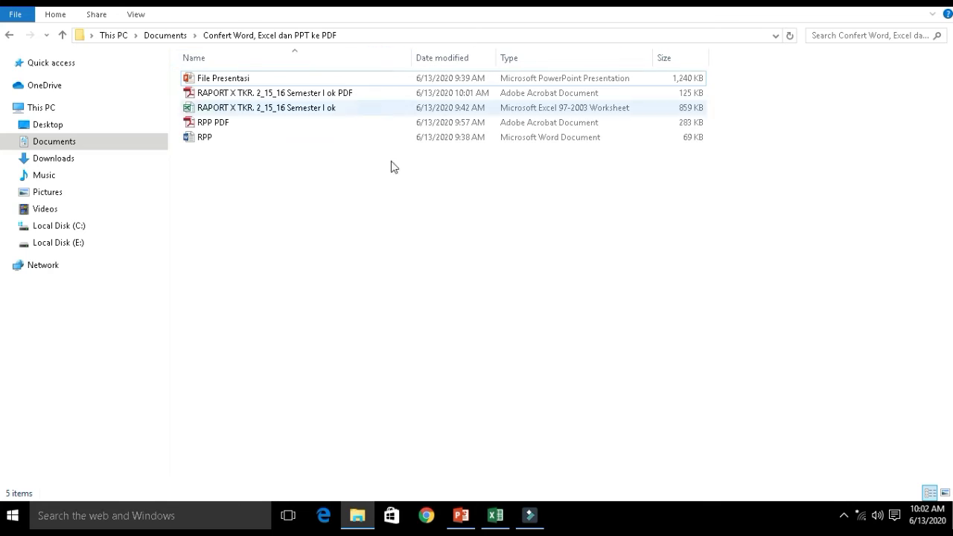
- Compare the RPP PDF, the report card PDF and the original Excel workbook in the folder by file type
click(225, 123)
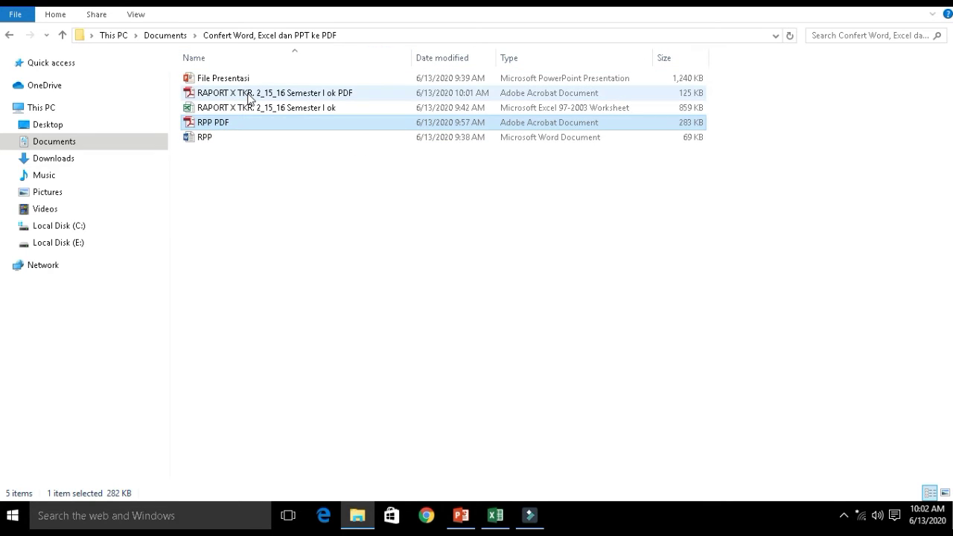
click(249, 97)
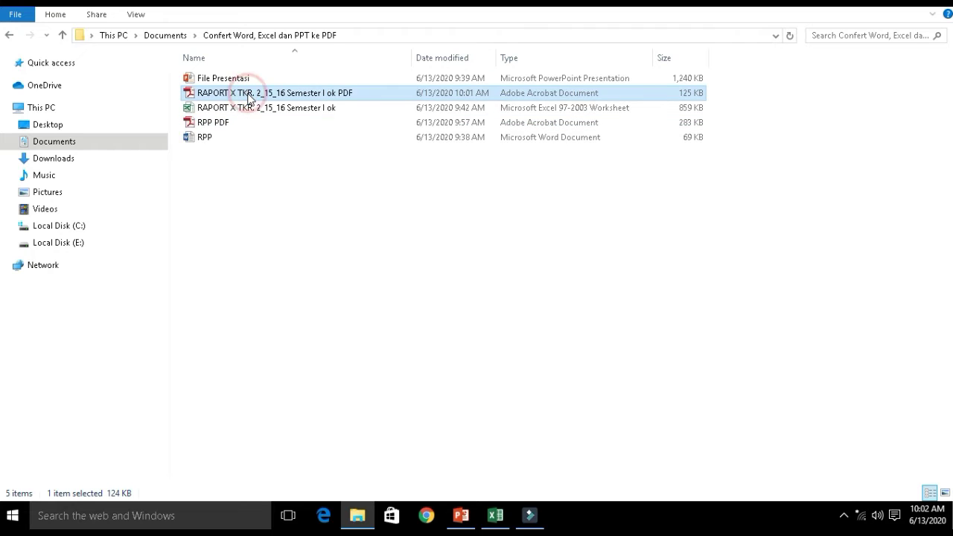
click(251, 108)
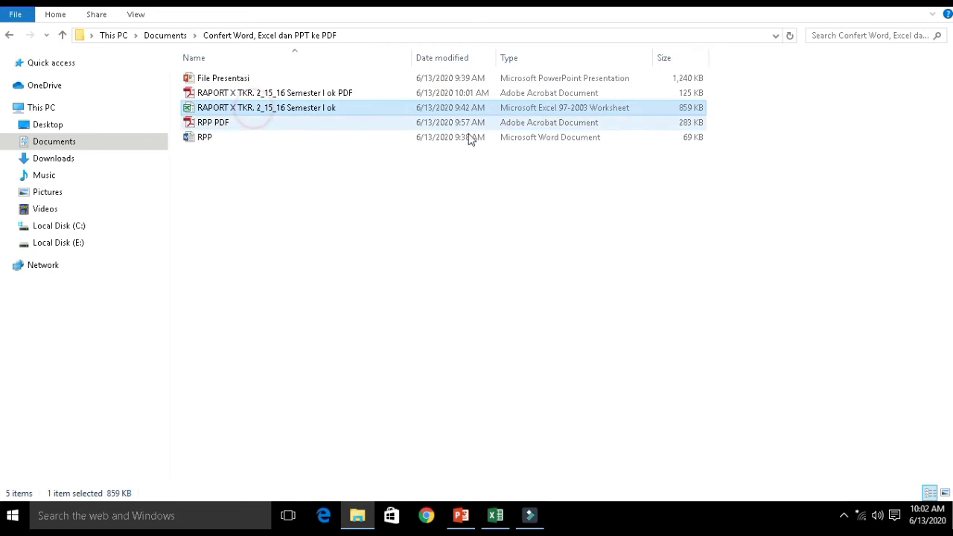
click(549, 95)
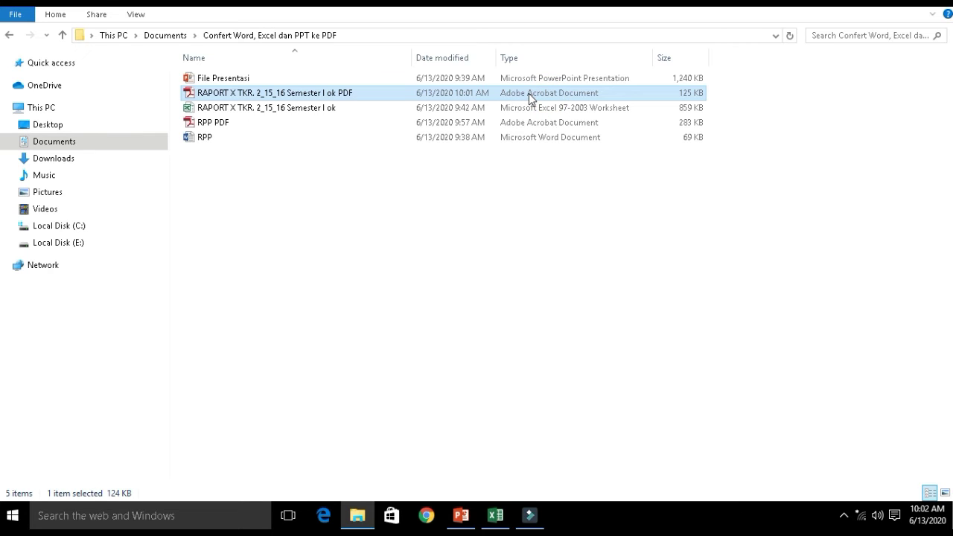
- Open the report card PDF from the folder at 100% zoom and look through the whole page
double_click(338, 93)
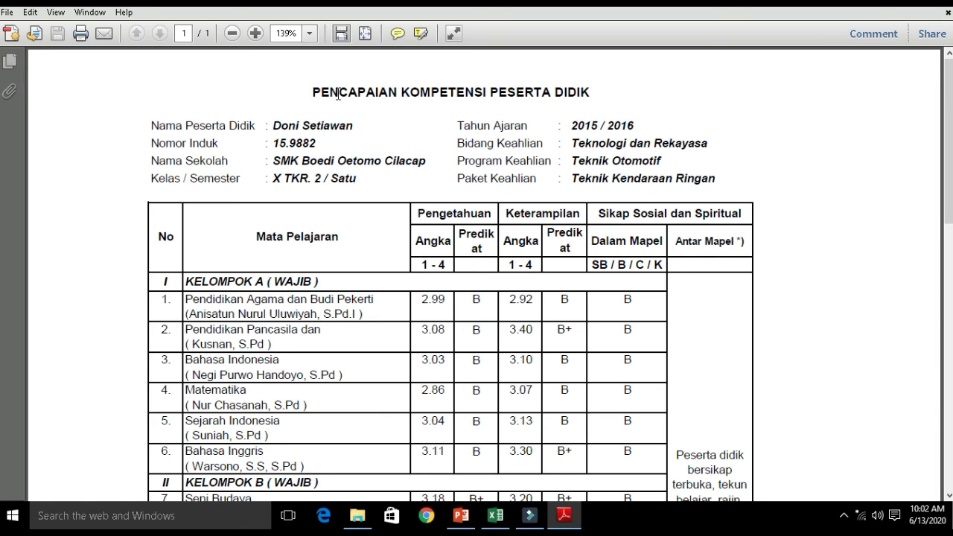
click(309, 33)
click(331, 115)
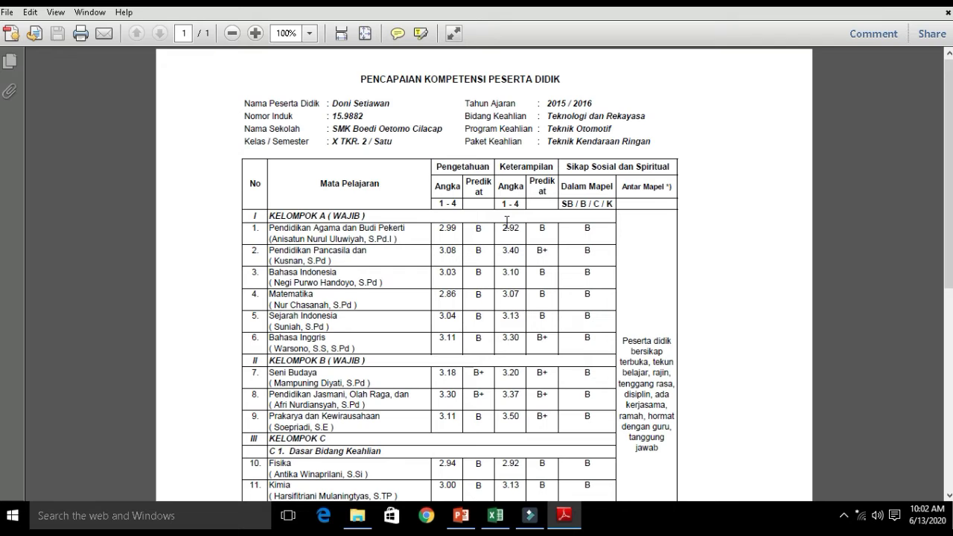
key(ctrl+a)
click(574, 243)
scroll(581, 279, down, 10)
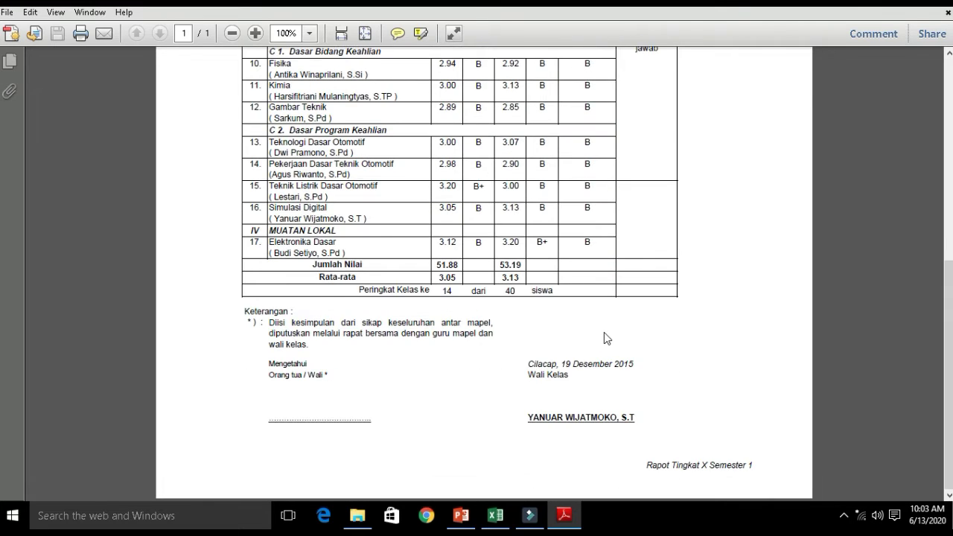
scroll(604, 332, up, 10)
- Compare the RAPOT 1 sheet in Excel with the report card PDF by switching between the two windows
click(500, 514)
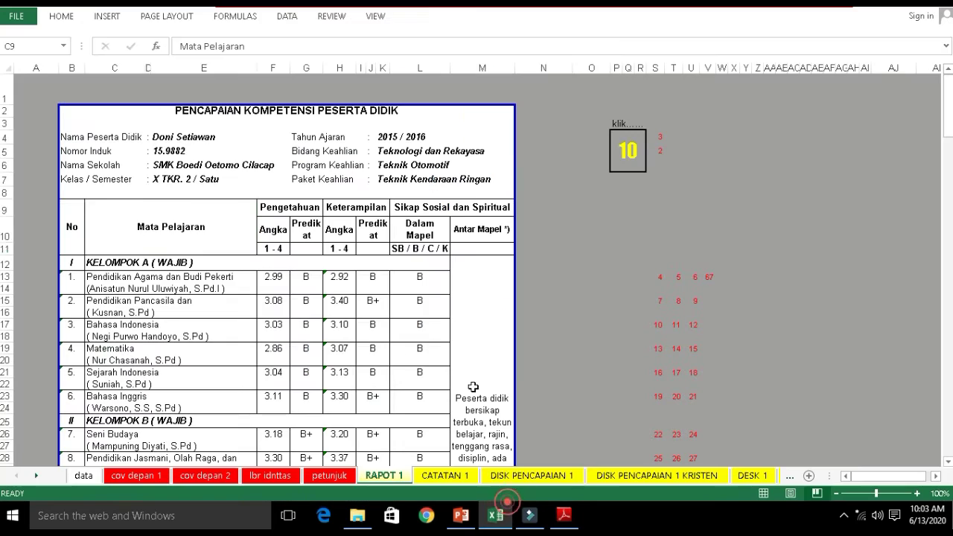
click(439, 309)
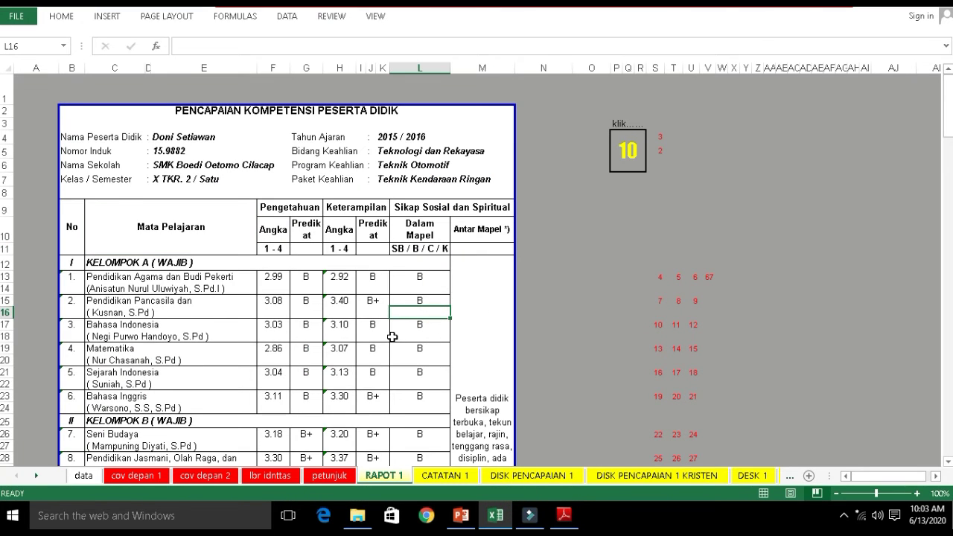
click(481, 350)
click(410, 336)
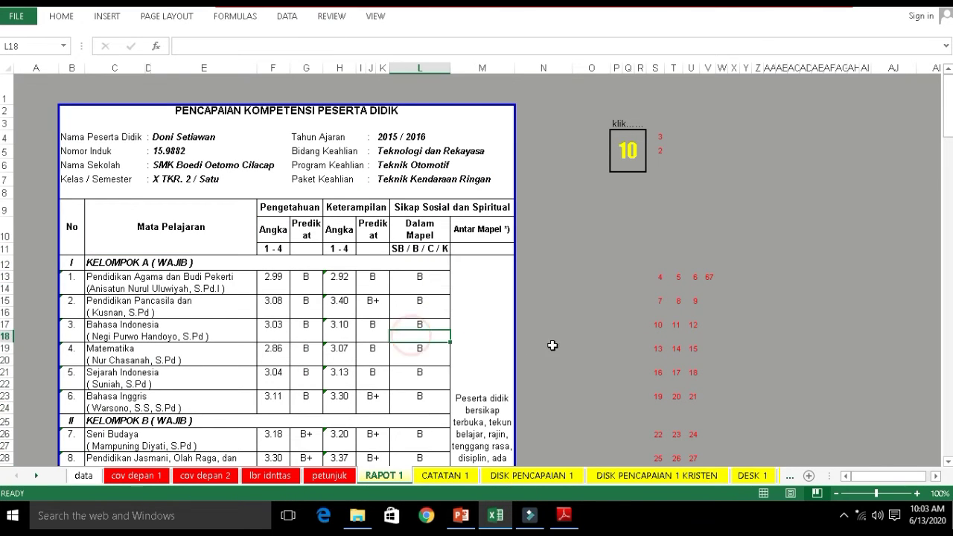
click(563, 515)
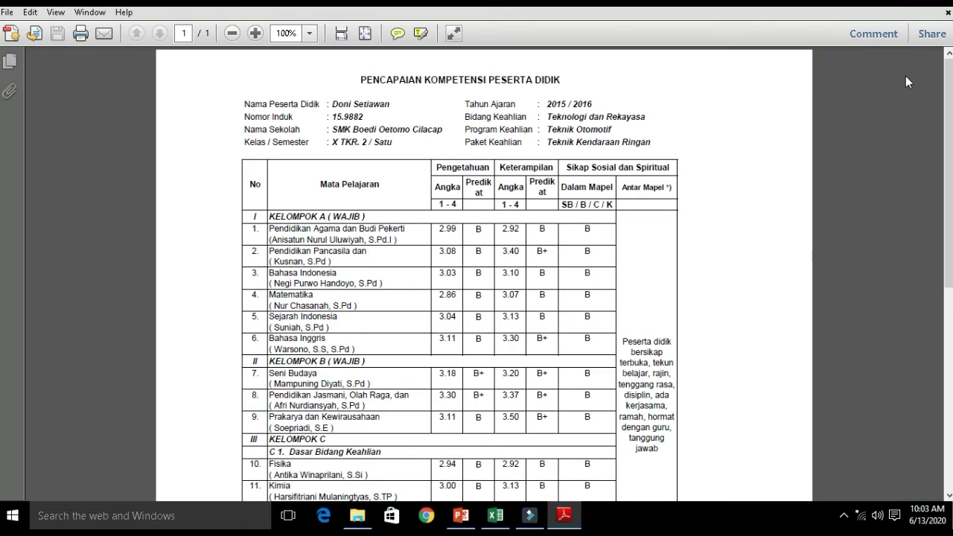
- Close the report card PDF and the Excel workbook, returning to the folder with the converted files
click(940, 7)
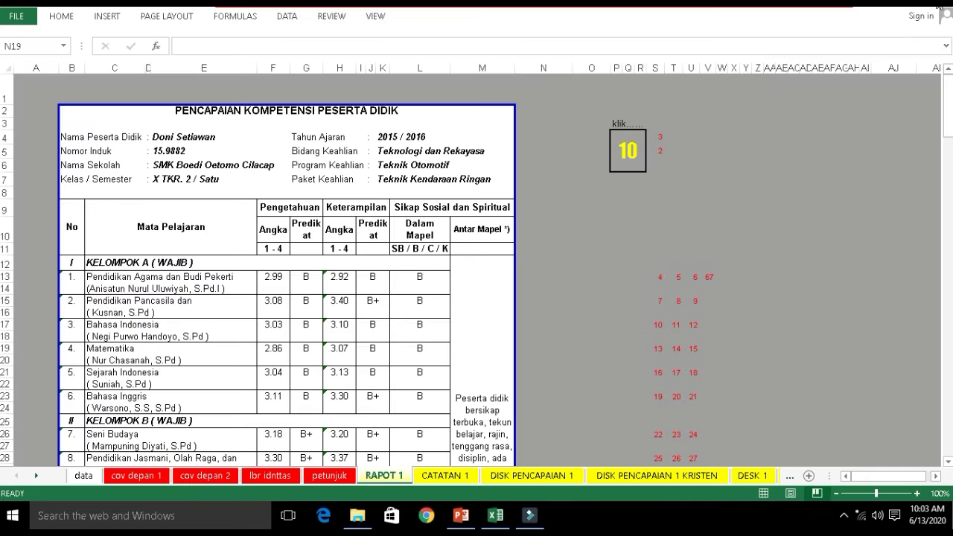
click(492, 285)
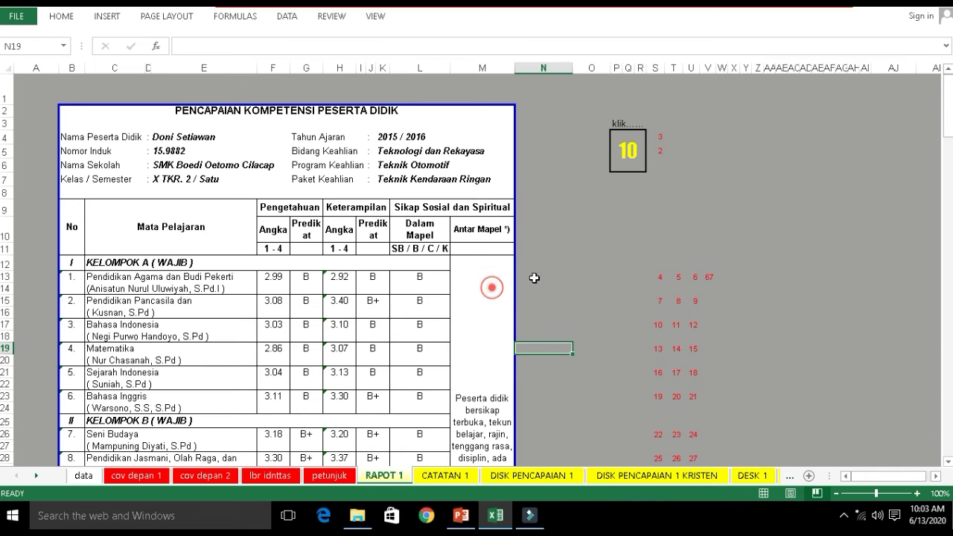
click(943, 7)
click(417, 328)
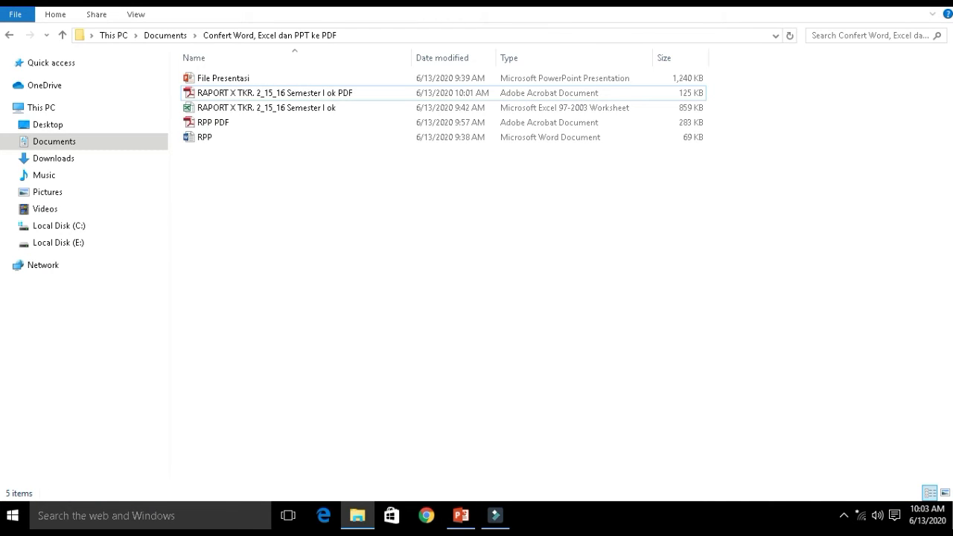
- Switch to the open PowerPoint presentation and look over the title text on slide 1
click(461, 515)
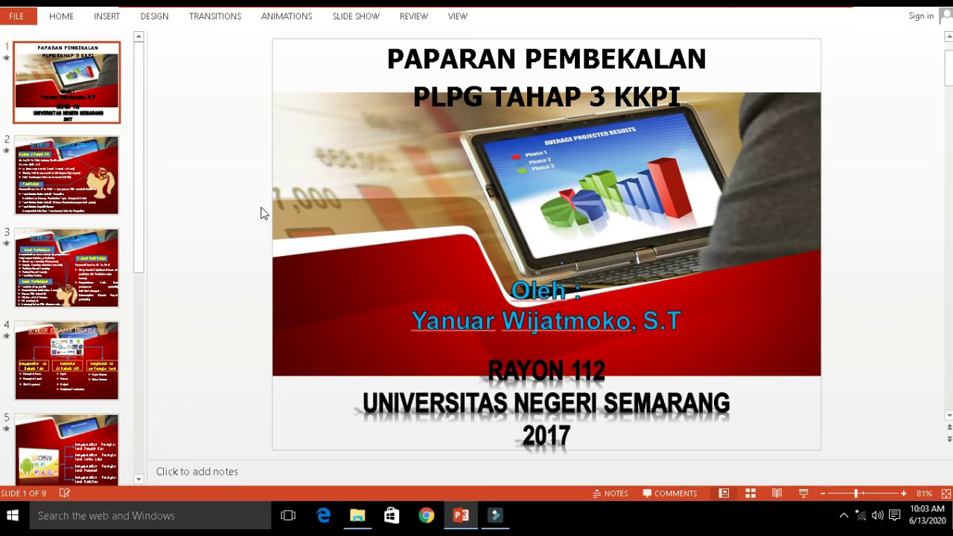
click(102, 99)
click(419, 63)
drag(596, 102, 385, 62)
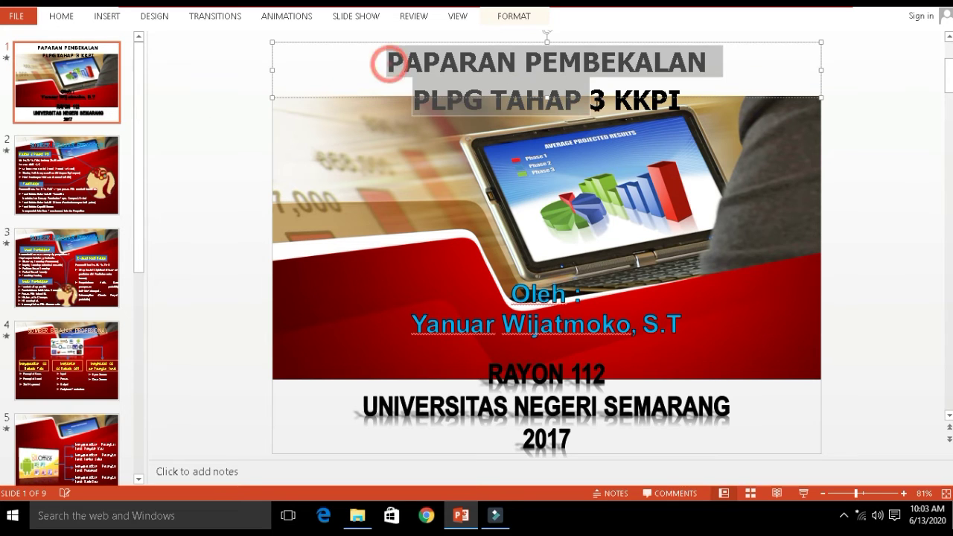
click(930, 235)
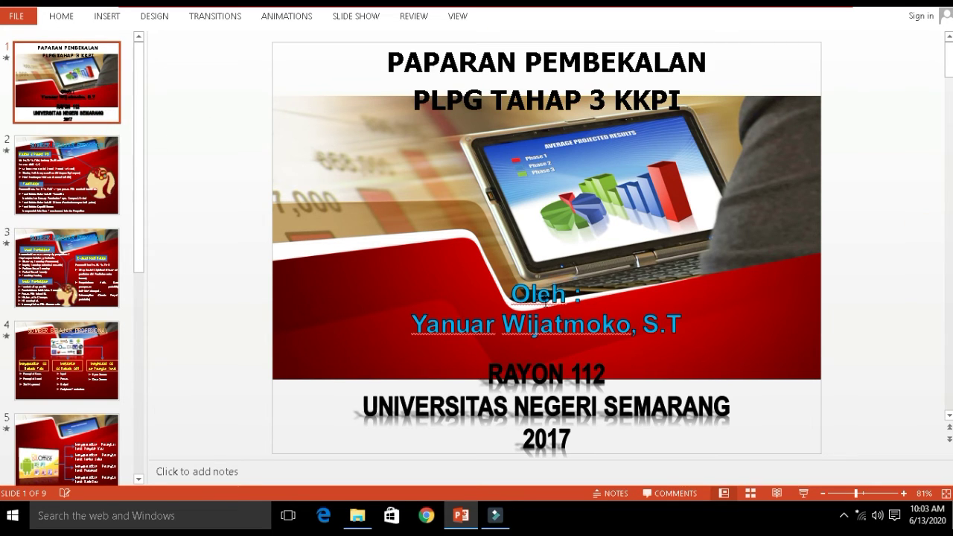
- Start the slide show from the first slide of the presentation
click(582, 439)
click(862, 315)
click(251, 290)
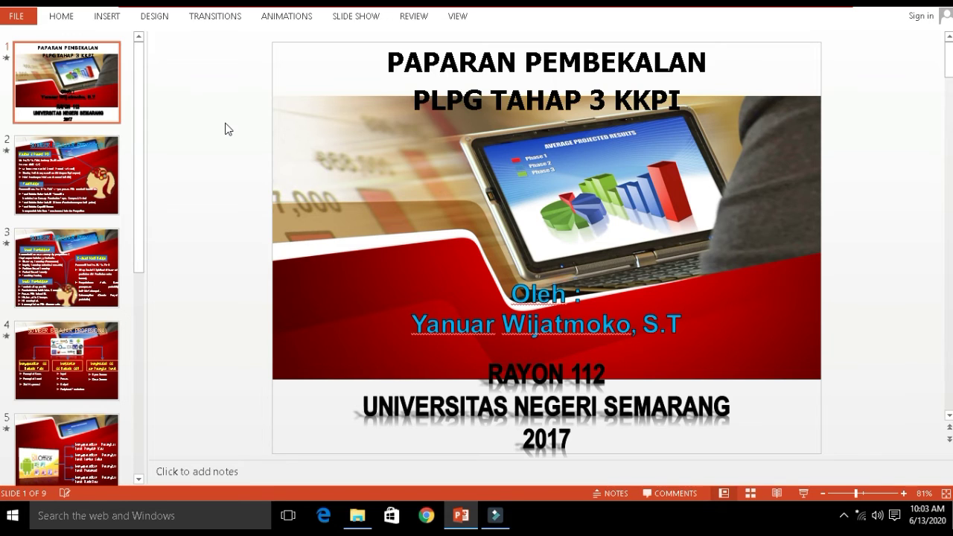
key(F5)
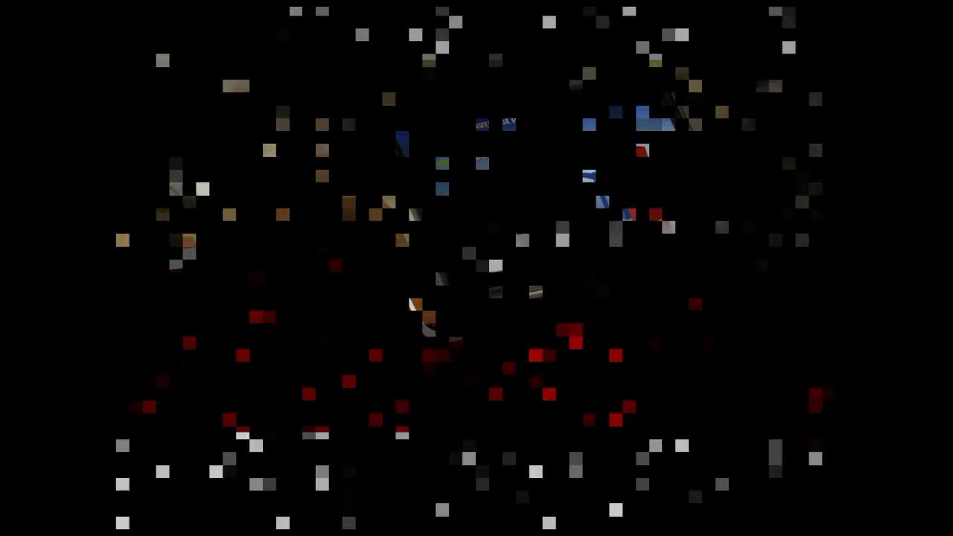